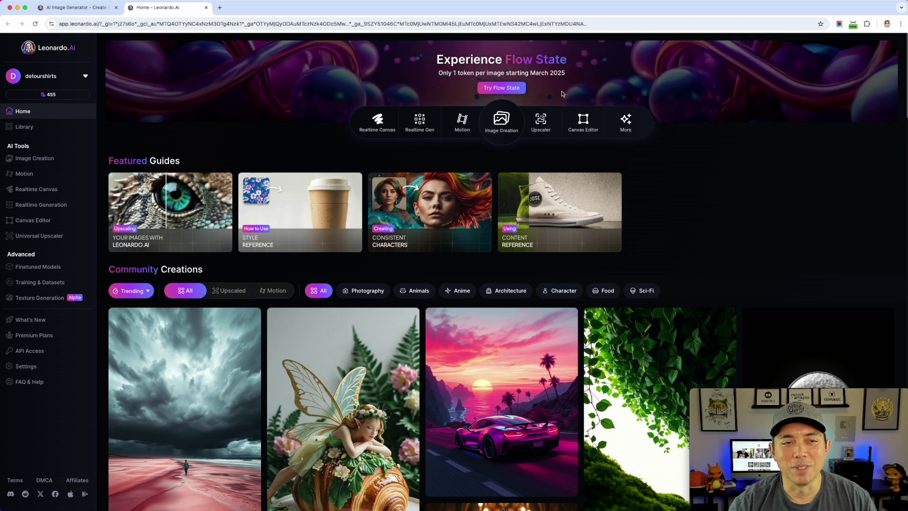
# - Launch Flow State from the home banner and show the Vibe styles, Acrylic to Watercolor
pyautogui.click(501, 88)
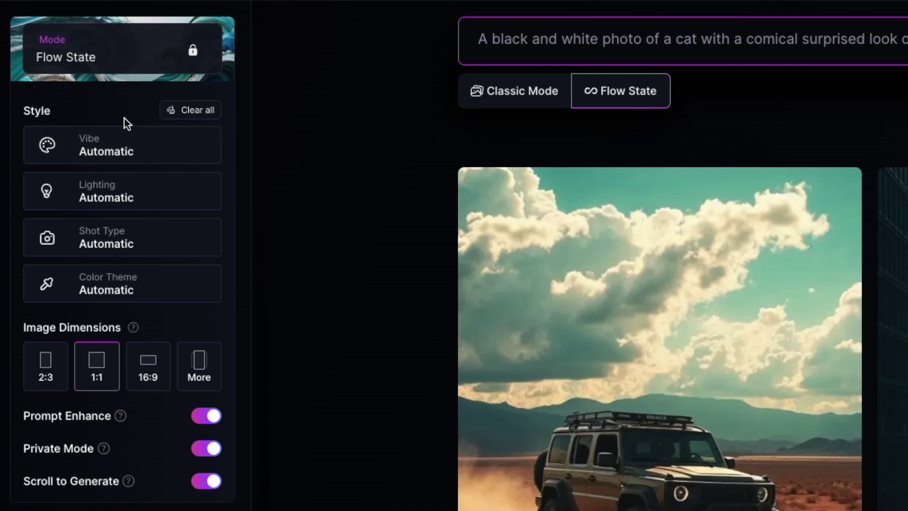
pyautogui.click(126, 143)
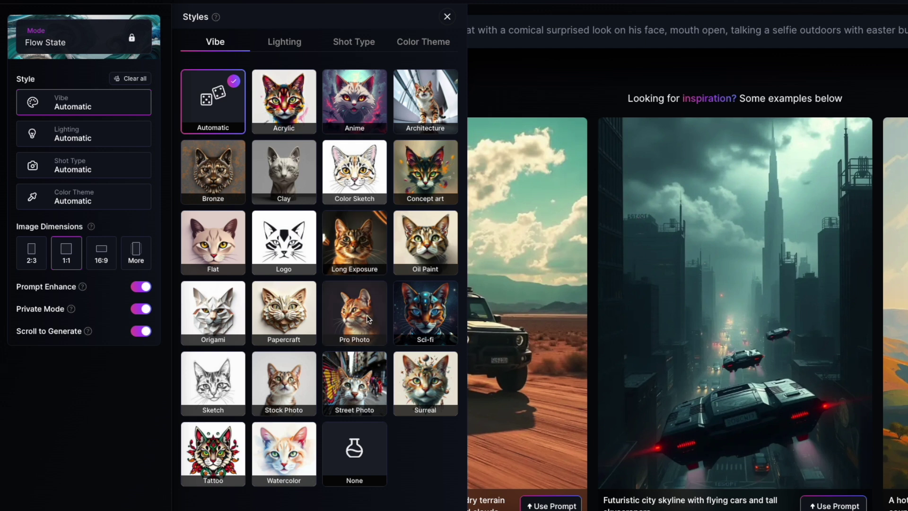
# - Choose Street Photo vibe, Stormy lighting, Epic shot type, B&W colour theme and 2:3 dimensions
pyautogui.click(343, 374)
pyautogui.click(113, 142)
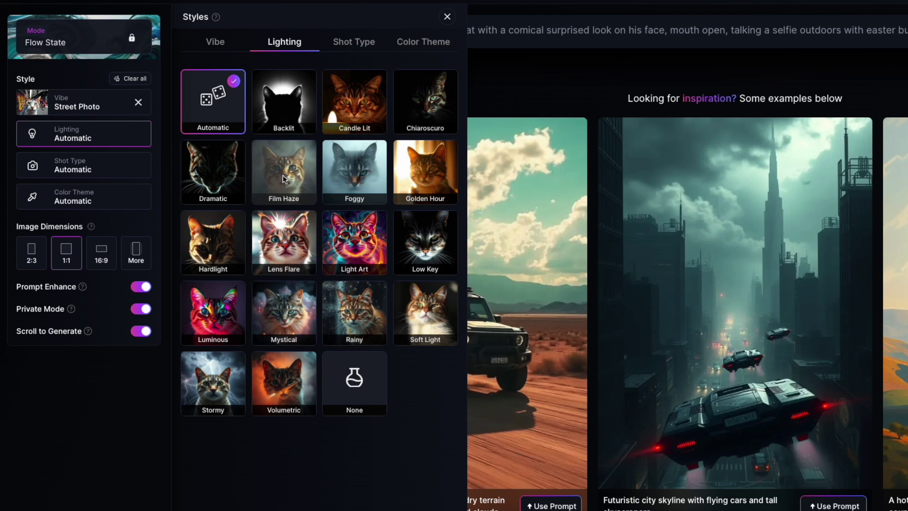
pyautogui.click(280, 242)
pyautogui.click(213, 384)
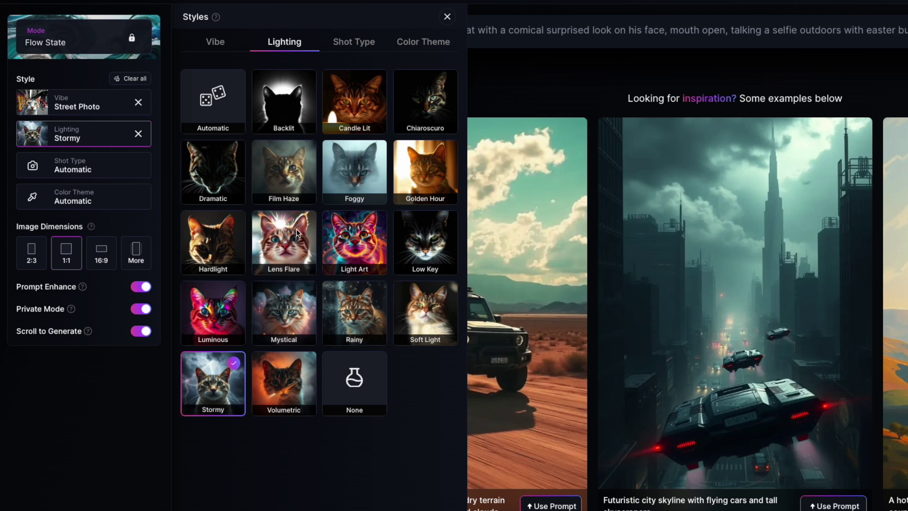
pyautogui.click(95, 171)
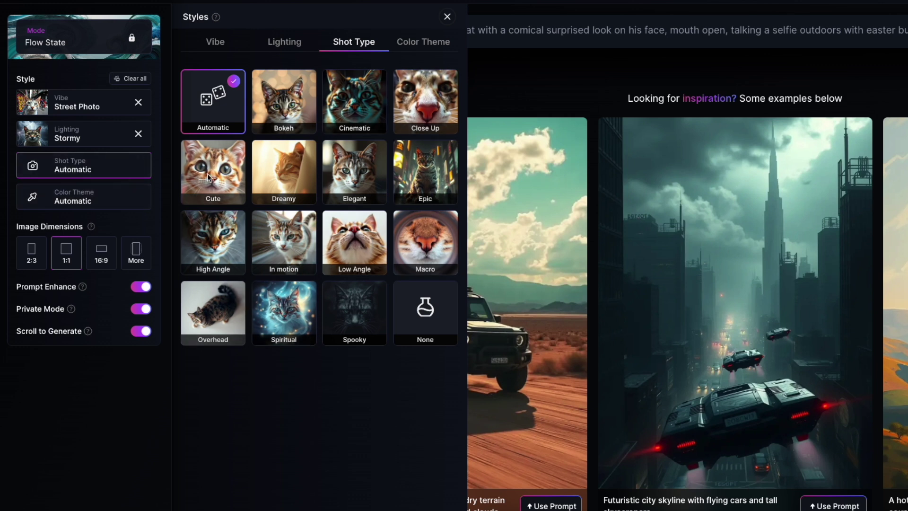
pyautogui.click(447, 155)
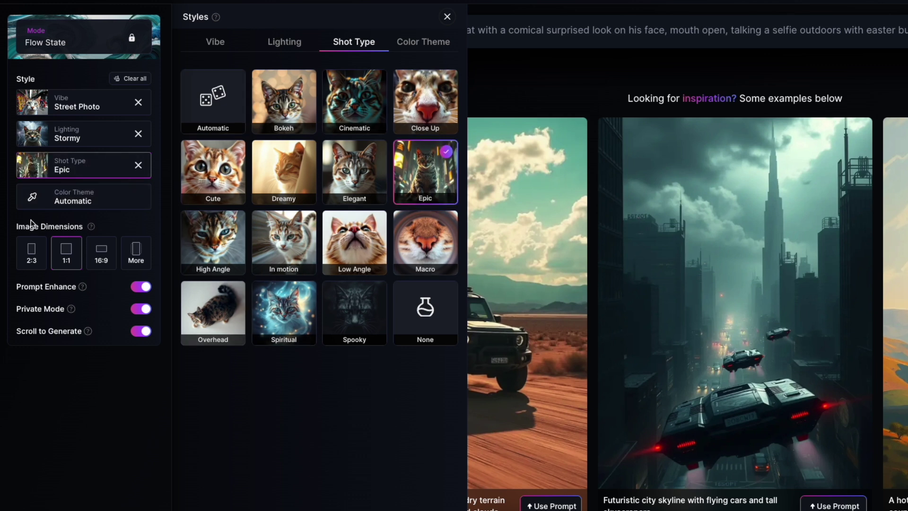
pyautogui.click(100, 205)
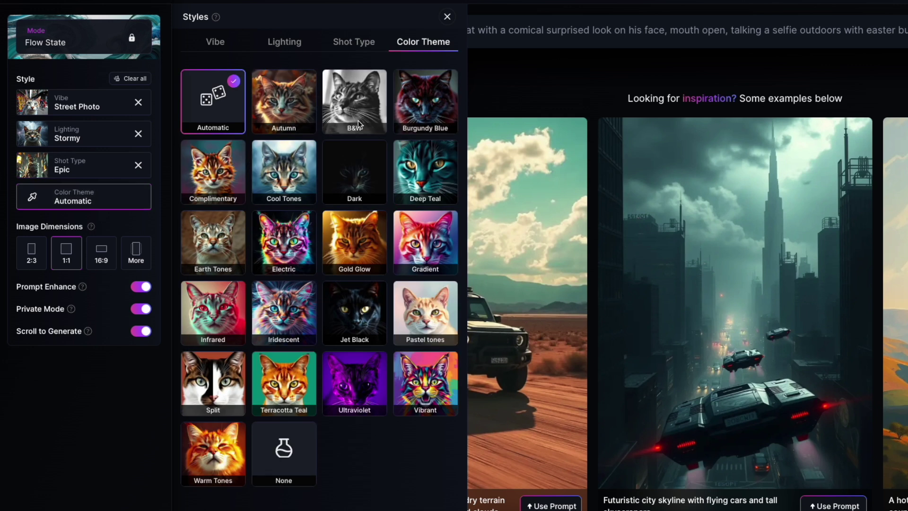
pyautogui.click(361, 105)
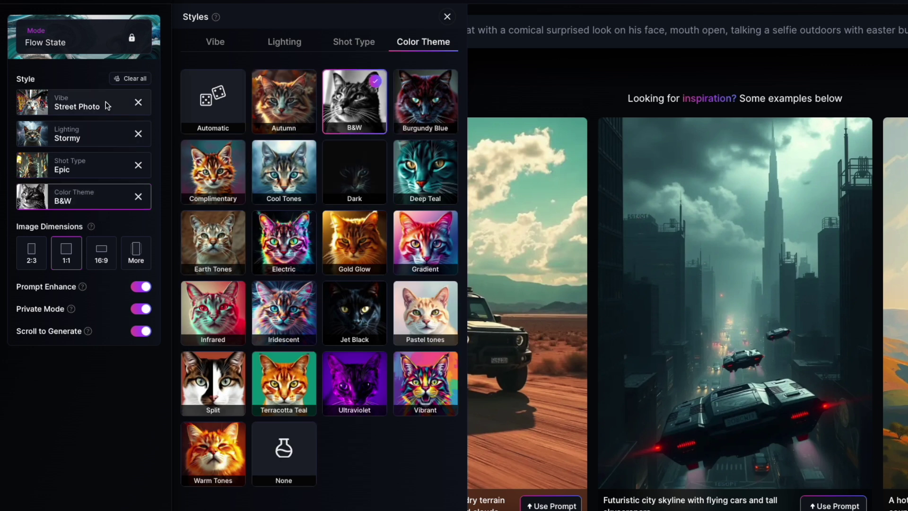
pyautogui.click(35, 257)
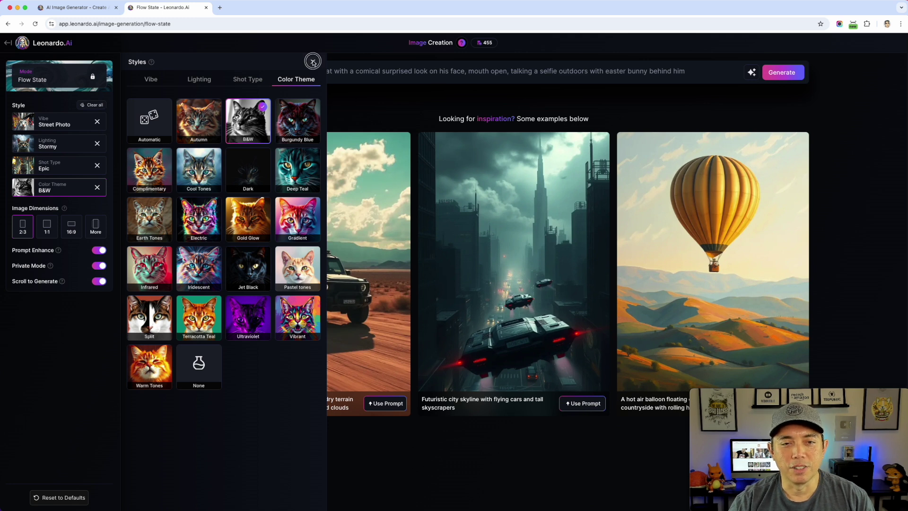
# - Generate black-and-white 2:3 cat selfies with Easter bunnies and browse the resulting grid
pyautogui.click(313, 63)
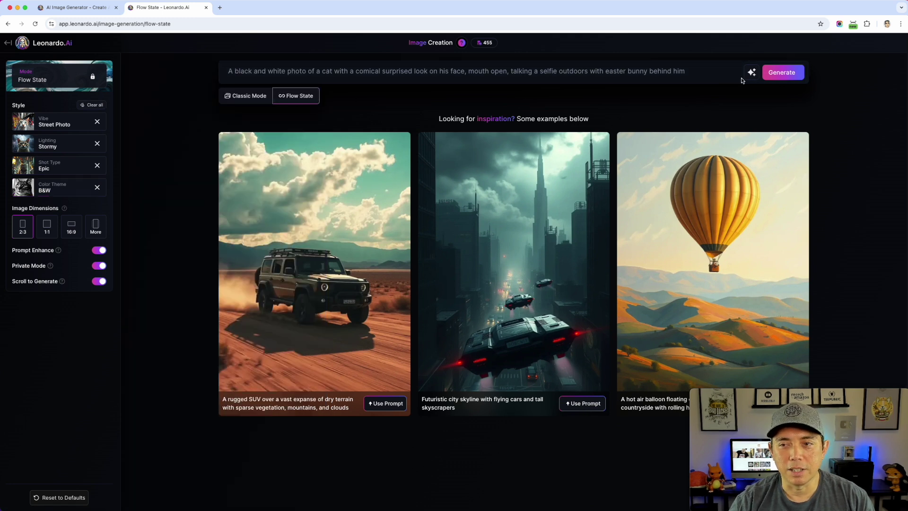
pyautogui.click(782, 74)
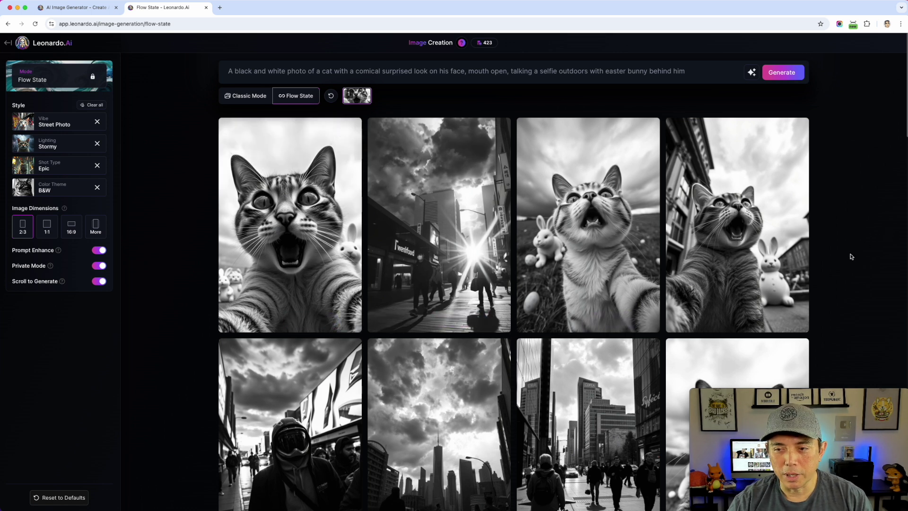
pyautogui.scroll(-1, 849, 262)
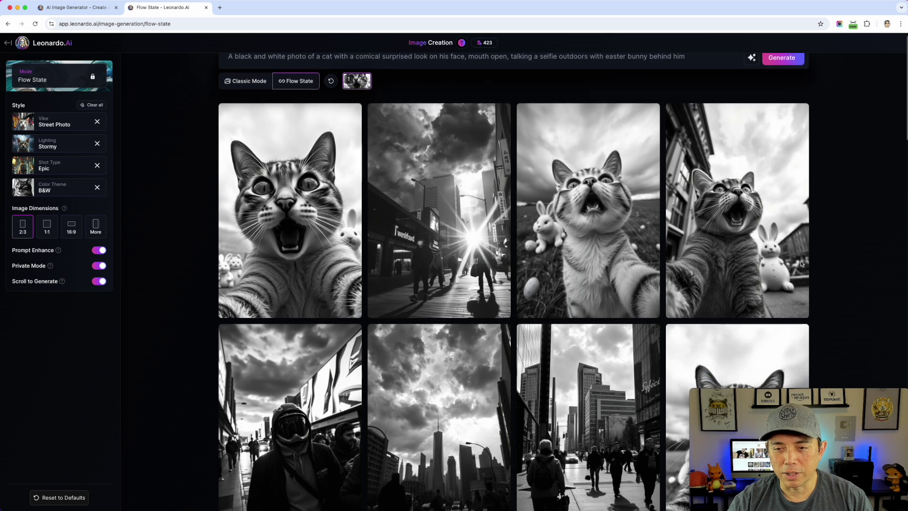
pyautogui.moveTo(608, 231)
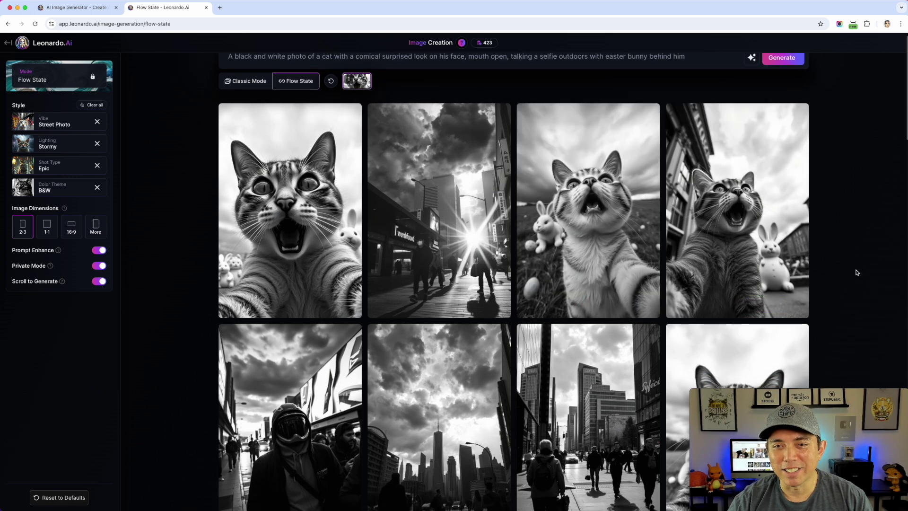
pyautogui.scroll(-2, 857, 272)
pyautogui.scroll(-10, 857, 272)
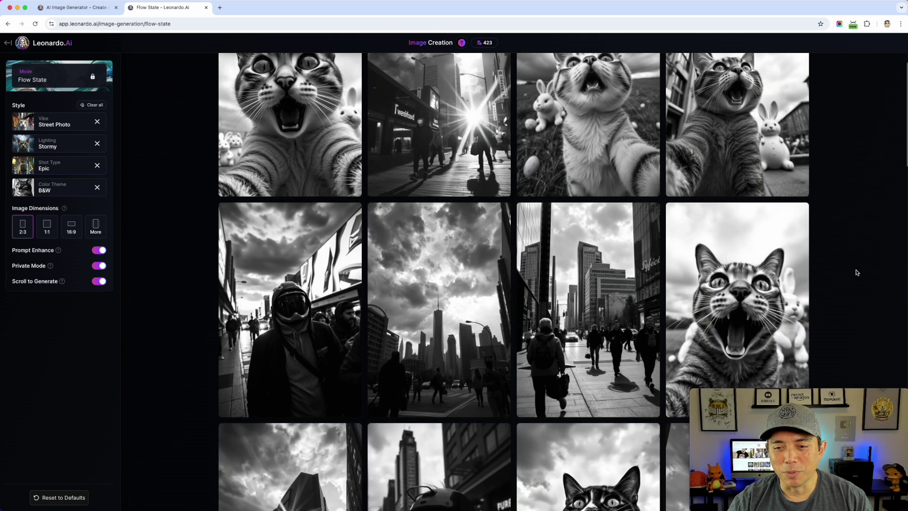
pyautogui.scroll(-15, 857, 272)
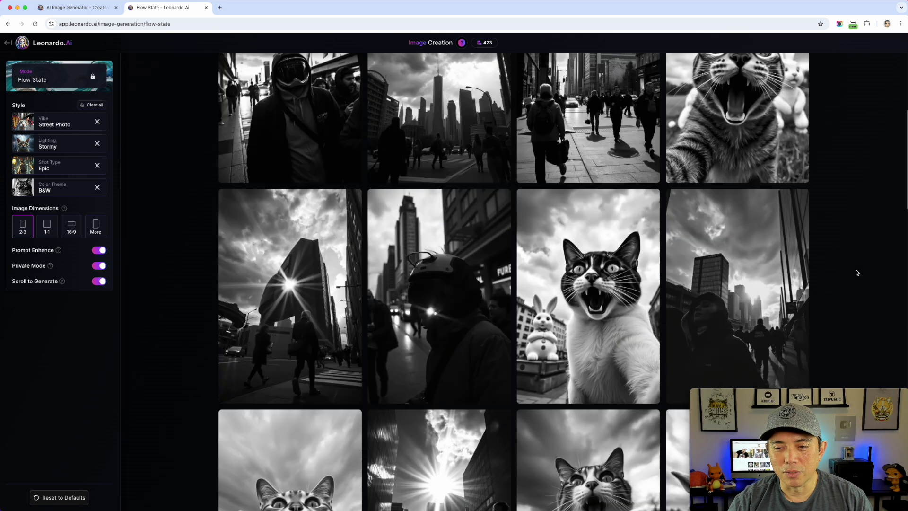
pyautogui.scroll(-2, 857, 272)
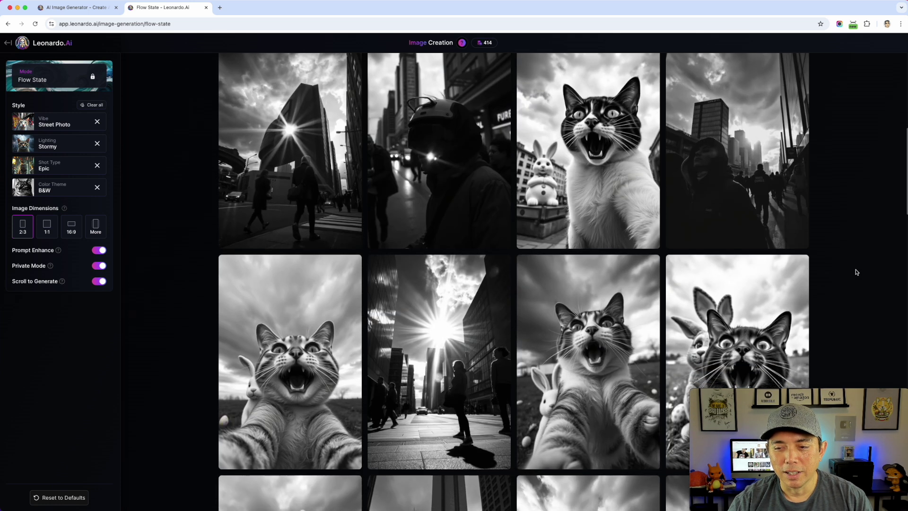
pyautogui.scroll(20, 856, 272)
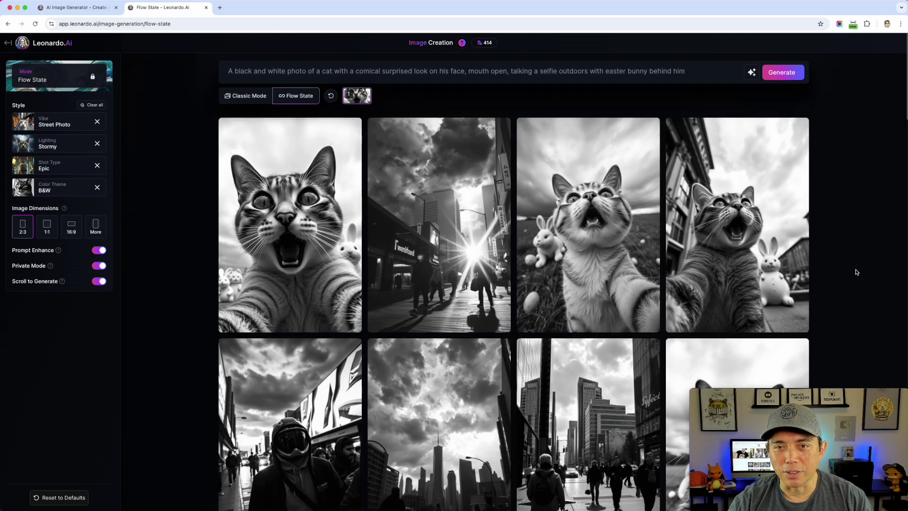
pyautogui.moveTo(571, 212)
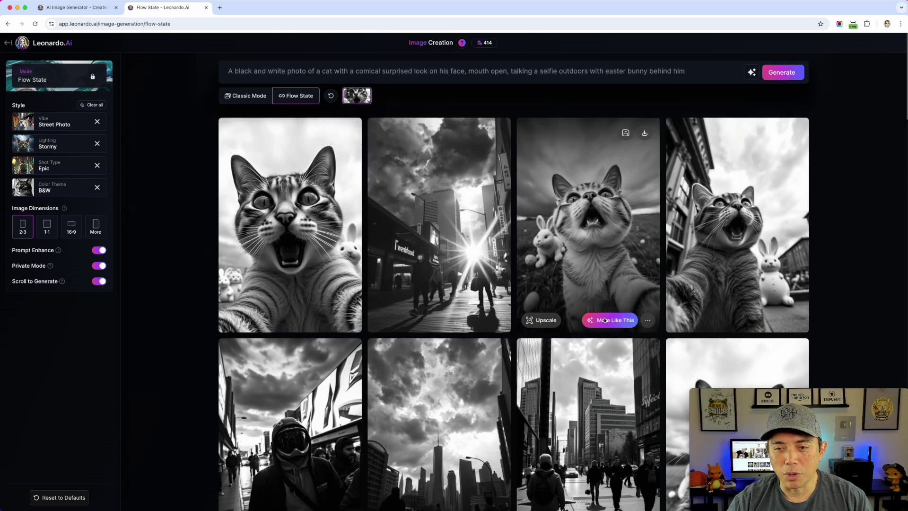
# - Make more images like the third cat selfie and scroll through the new rows
pyautogui.click(714, 195)
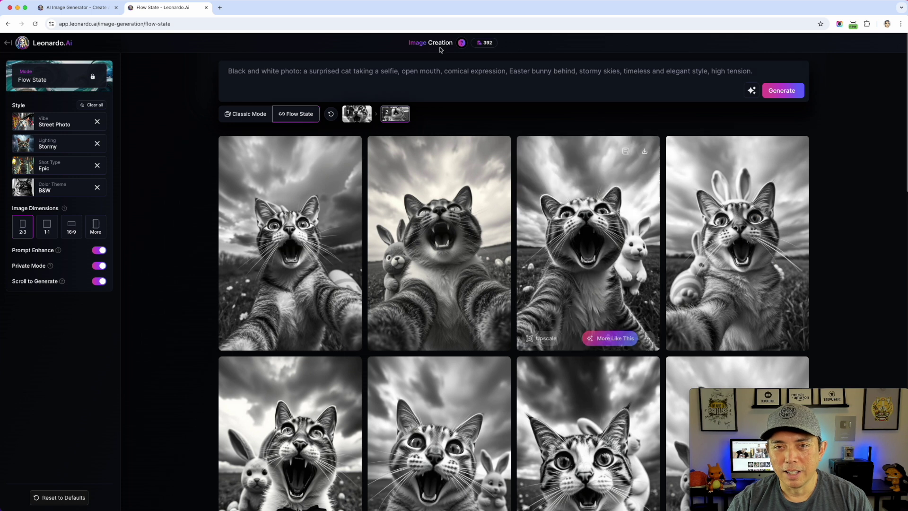
pyautogui.moveTo(490, 50)
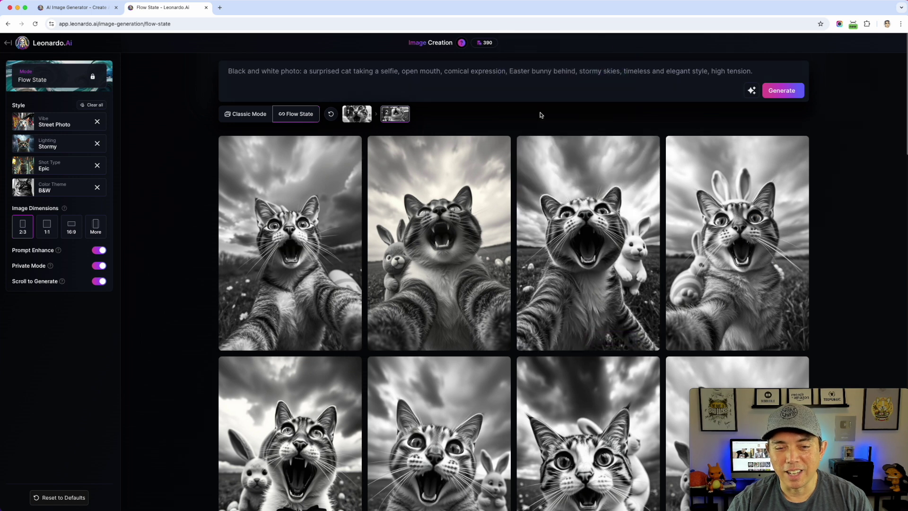
pyautogui.scroll(-1, 536, 236)
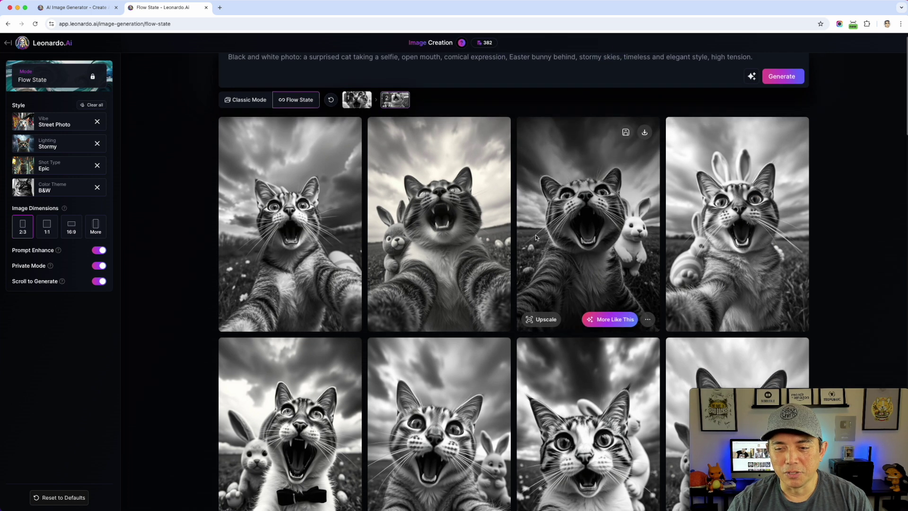
pyautogui.scroll(-3, 536, 236)
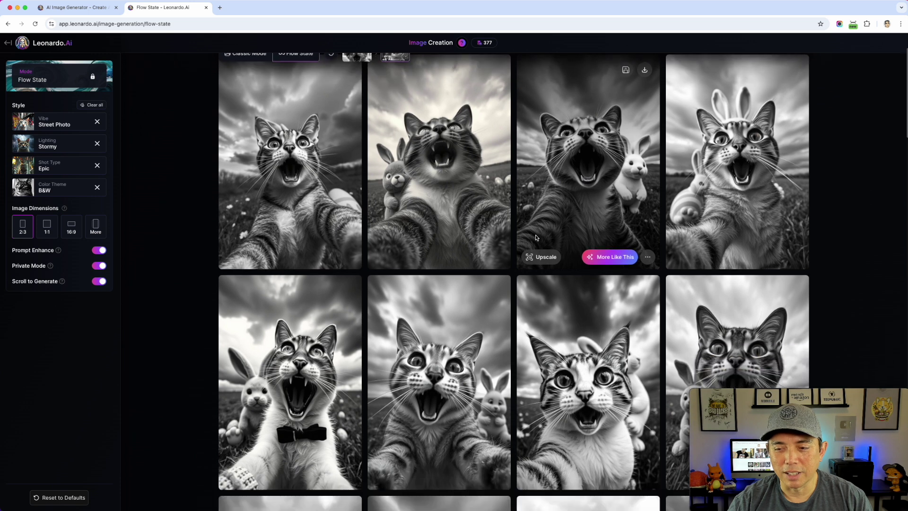
pyautogui.scroll(-5, 536, 237)
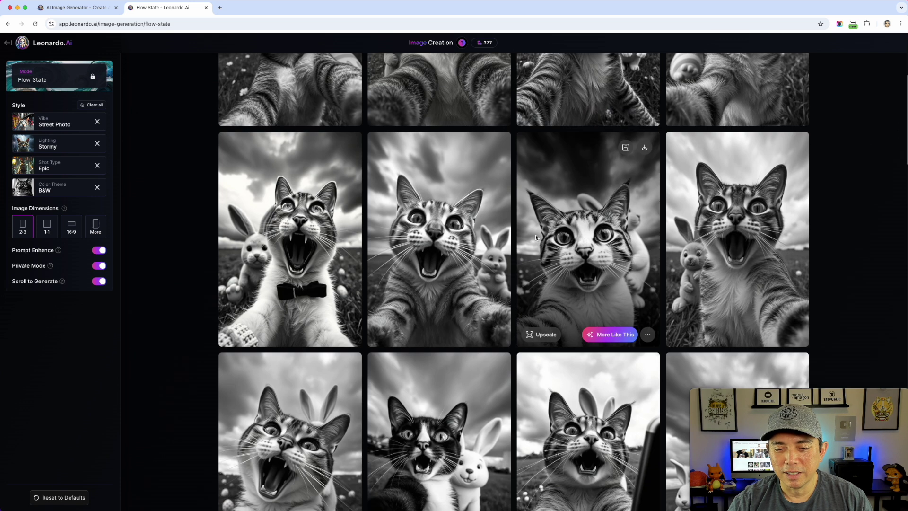
pyautogui.scroll(-2, 535, 235)
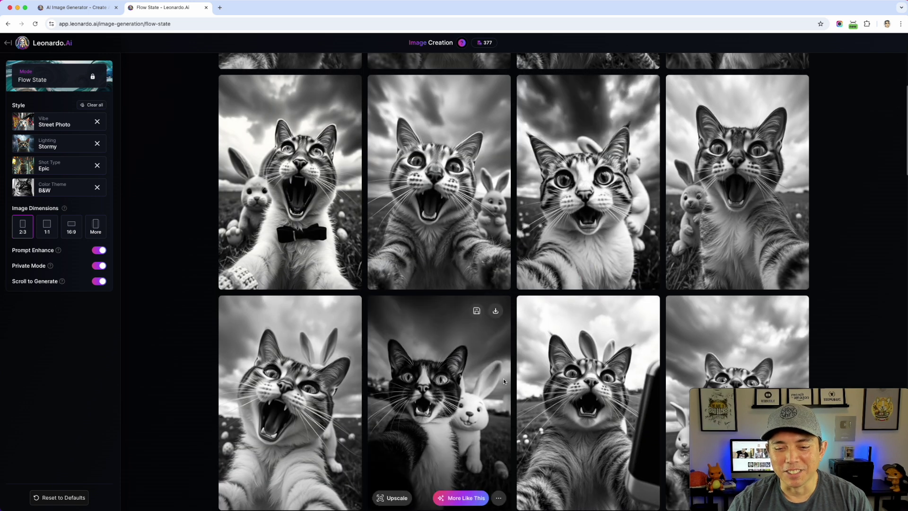
pyautogui.scroll(-4, 503, 378)
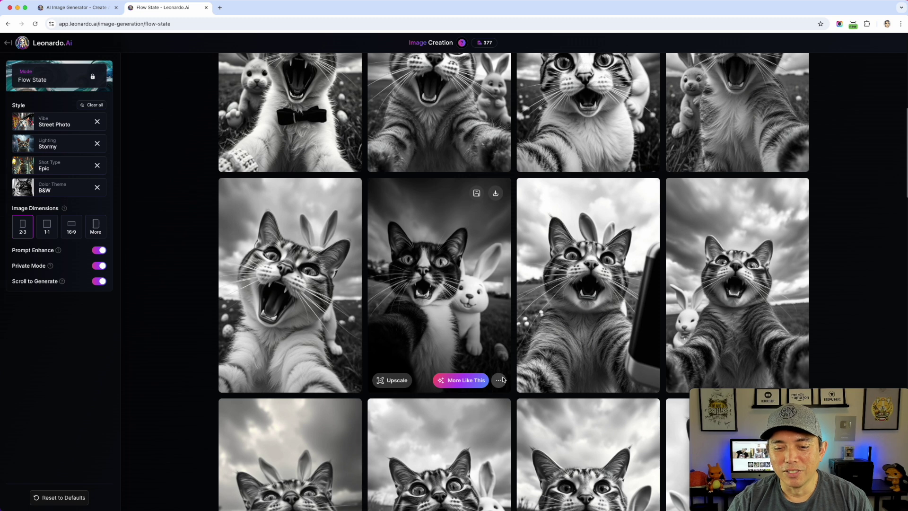
pyautogui.scroll(-4, 503, 379)
pyautogui.scroll(-3, 503, 379)
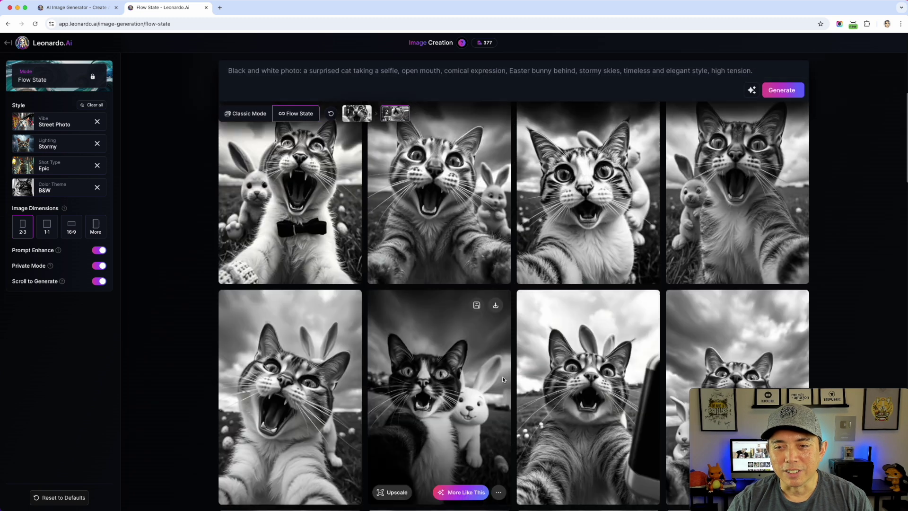
pyautogui.scroll(1, 567, 254)
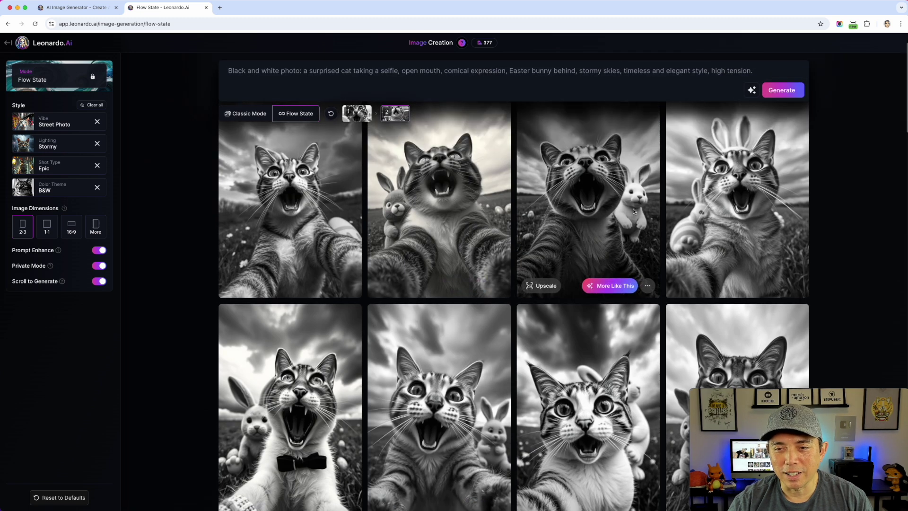
# - Generate another batch like the third cat image and browse the results
pyautogui.click(618, 285)
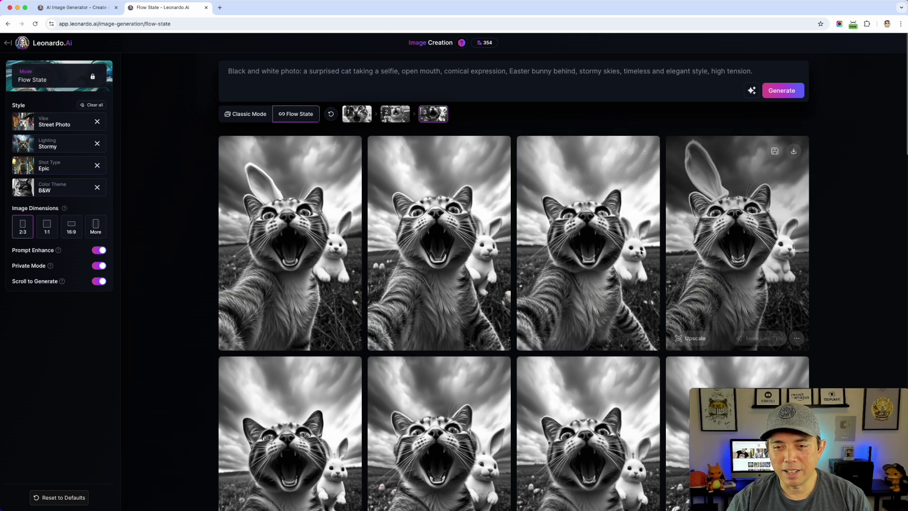
pyautogui.scroll(-4, 581, 298)
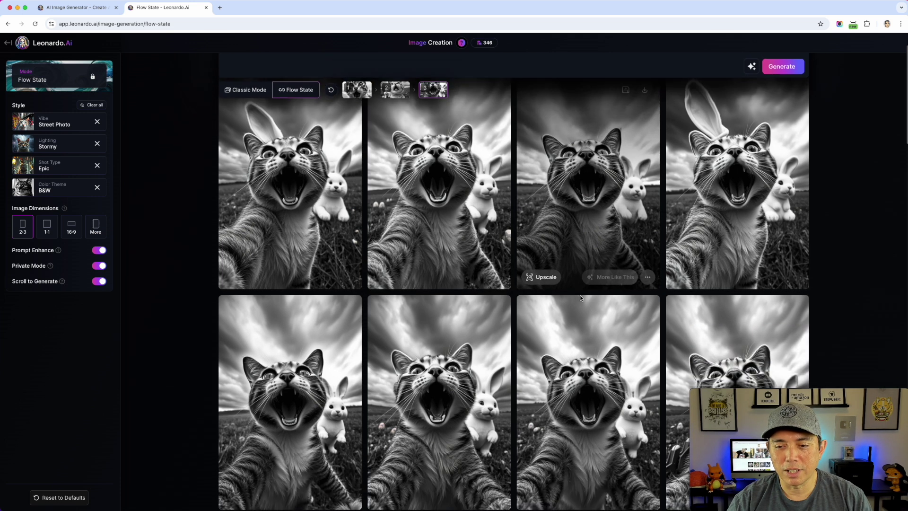
pyautogui.scroll(5, 581, 298)
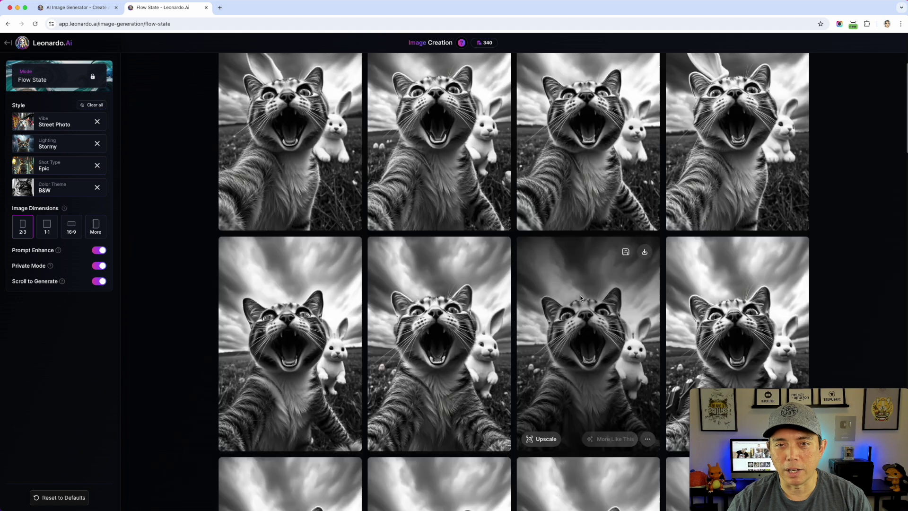
pyautogui.moveTo(445, 120)
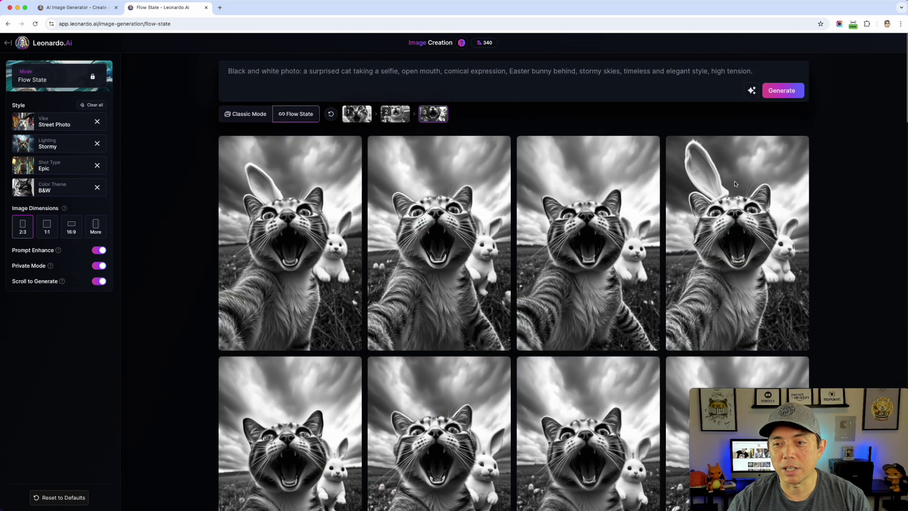
pyautogui.scroll(-1, 499, 300)
pyautogui.scroll(-1, 499, 301)
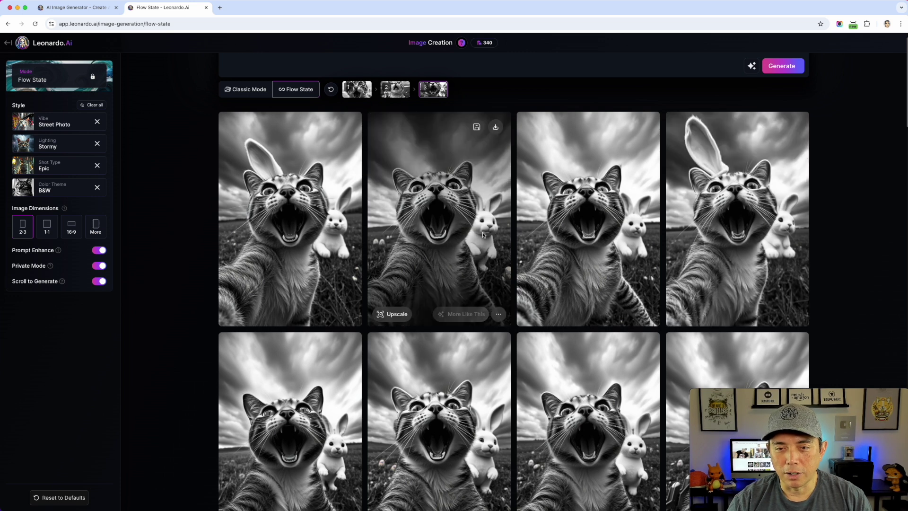
pyautogui.scroll(-4, 486, 328)
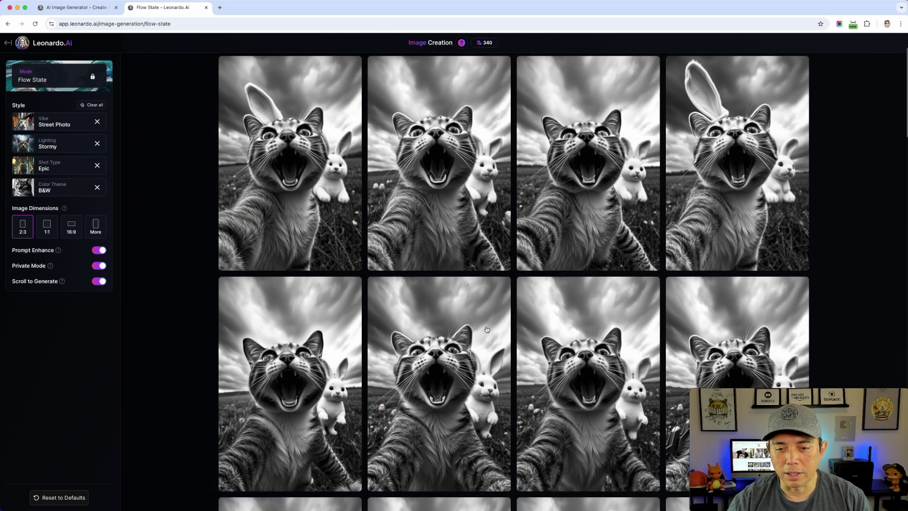
pyautogui.scroll(-2, 486, 328)
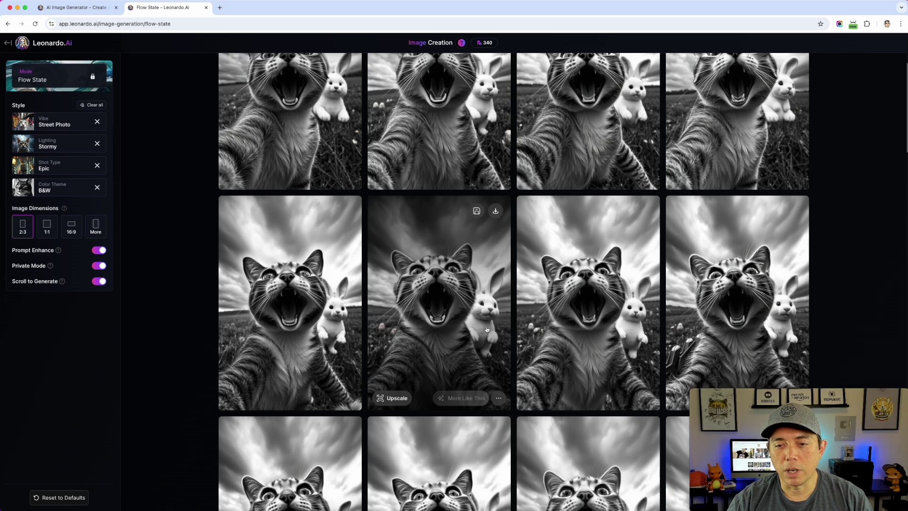
pyautogui.scroll(3, 486, 329)
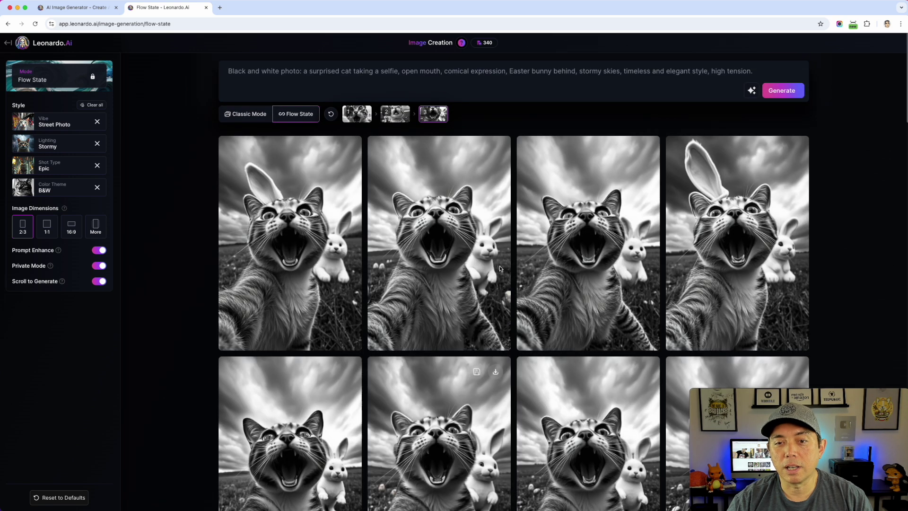
pyautogui.scroll(-4, 645, 302)
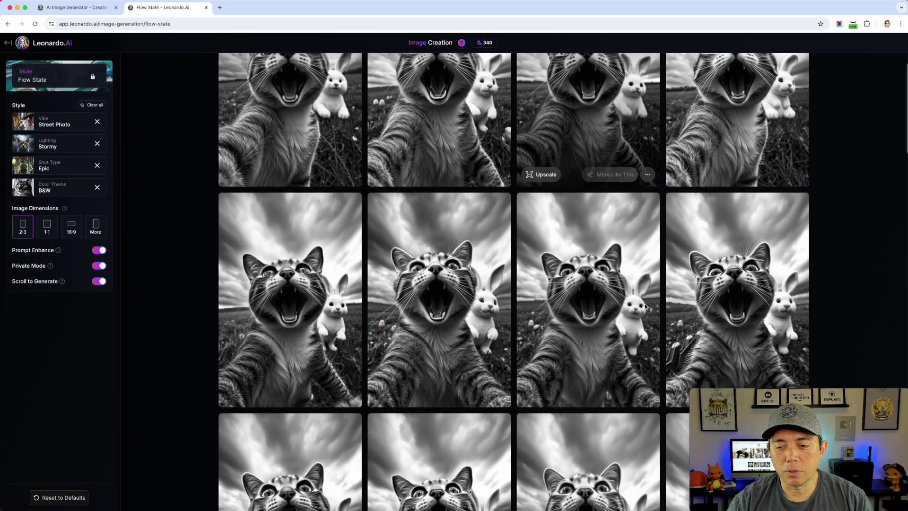
pyautogui.scroll(4, 622, 302)
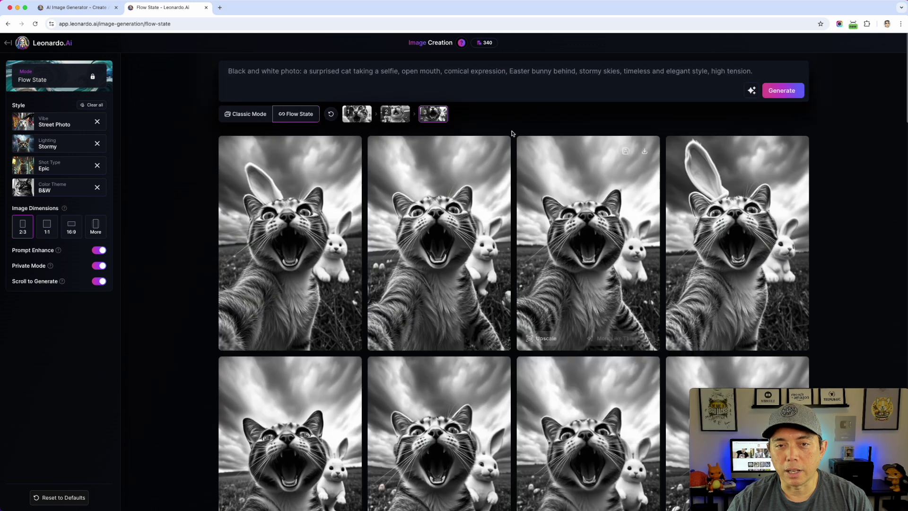
# - Reload the images from history step 2 and scroll through that batch
pyautogui.moveTo(395, 116)
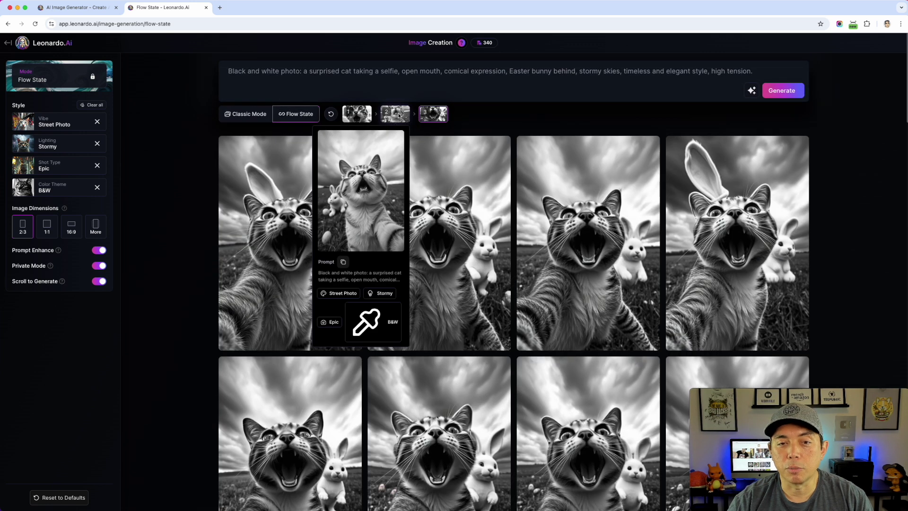
pyautogui.click(399, 115)
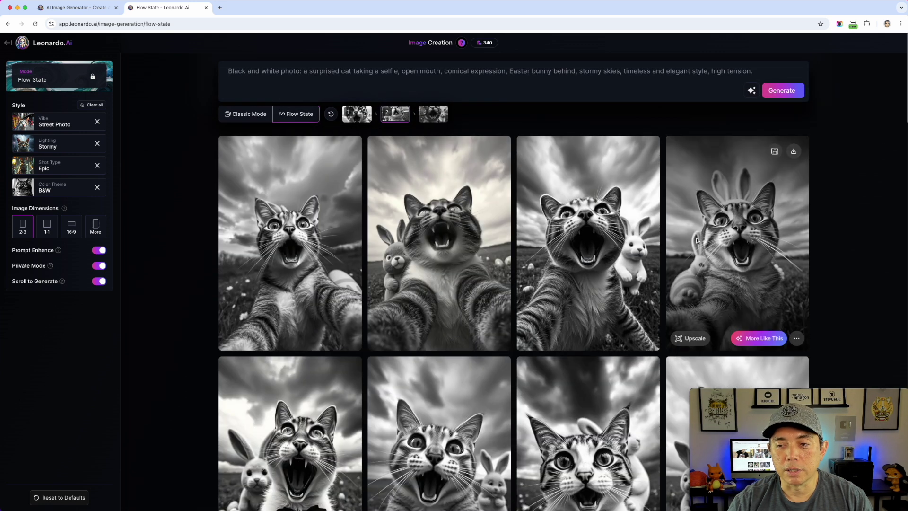
pyautogui.scroll(-1, 696, 240)
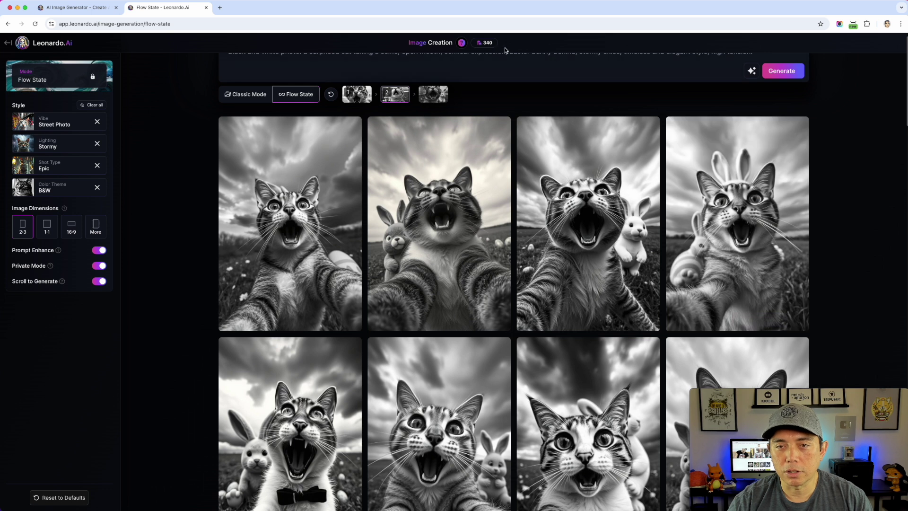
pyautogui.scroll(-4, 535, 218)
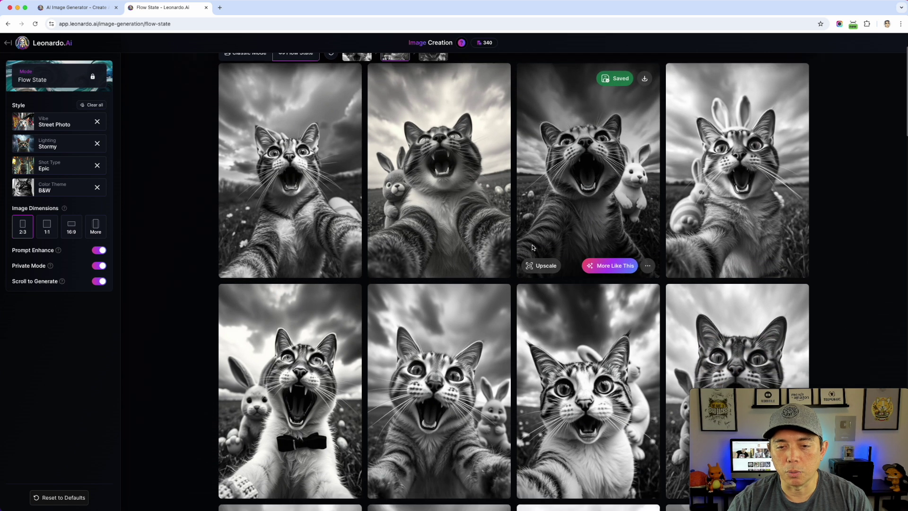
pyautogui.scroll(-6, 532, 245)
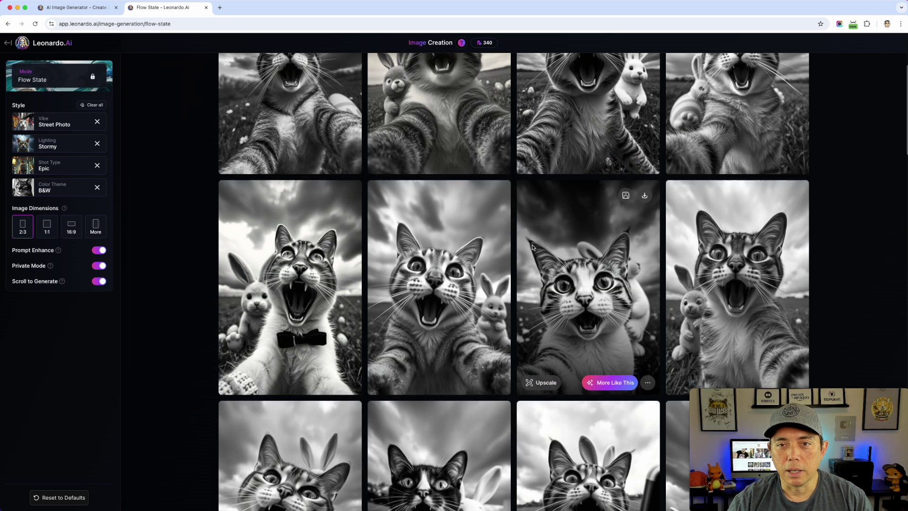
pyautogui.scroll(-6, 532, 245)
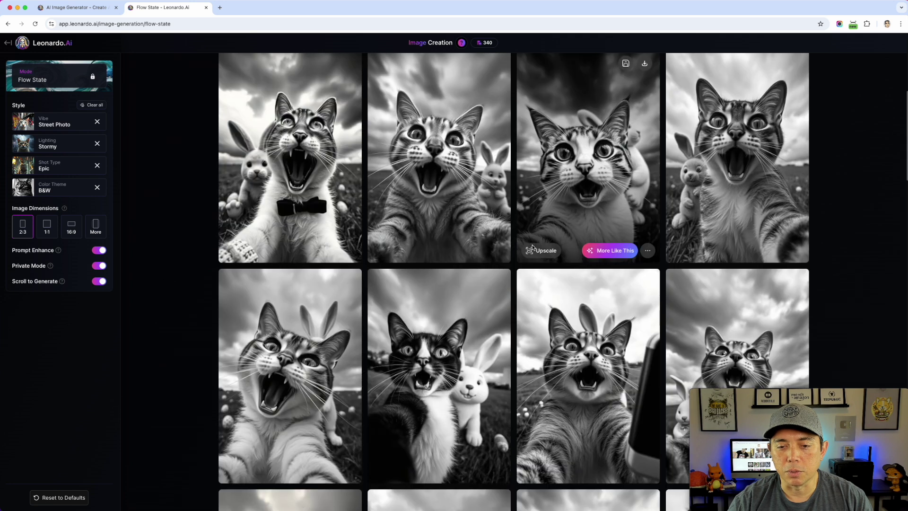
pyautogui.scroll(-1, 533, 246)
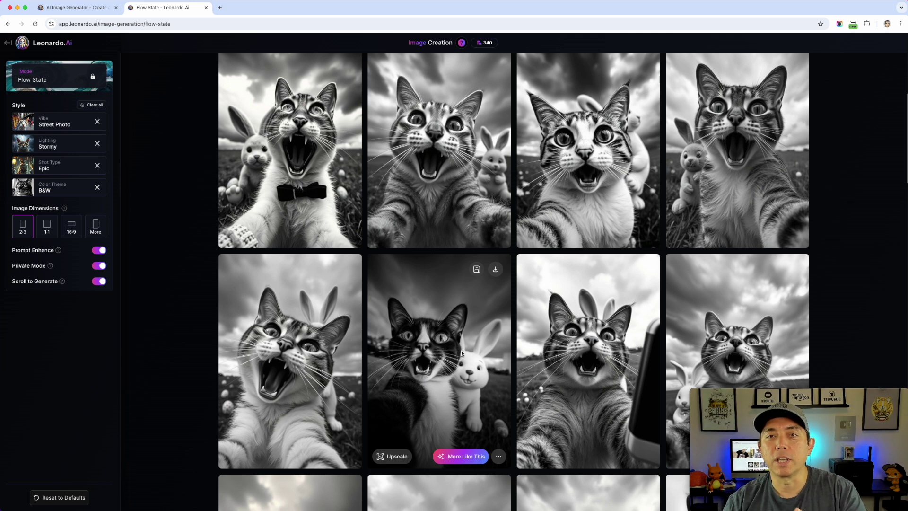
pyautogui.scroll(5, 486, 325)
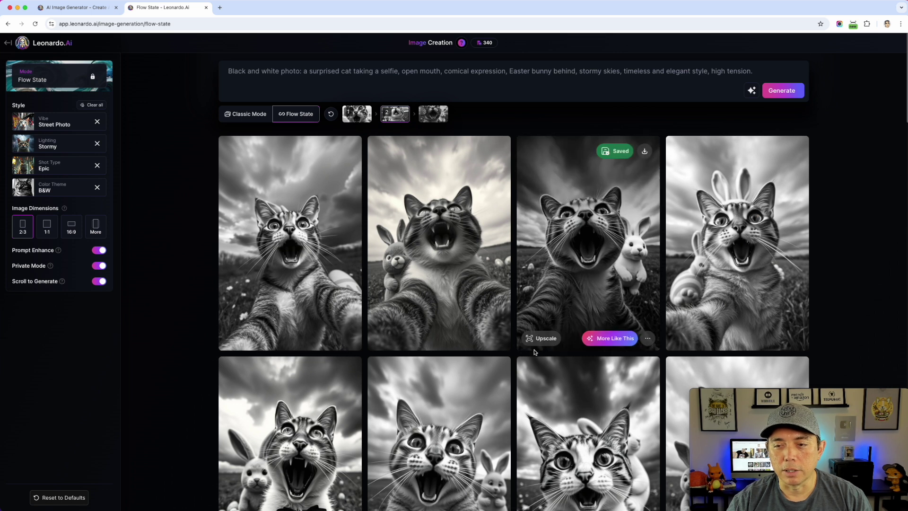
pyautogui.scroll(-4, 534, 352)
pyautogui.scroll(-3, 534, 353)
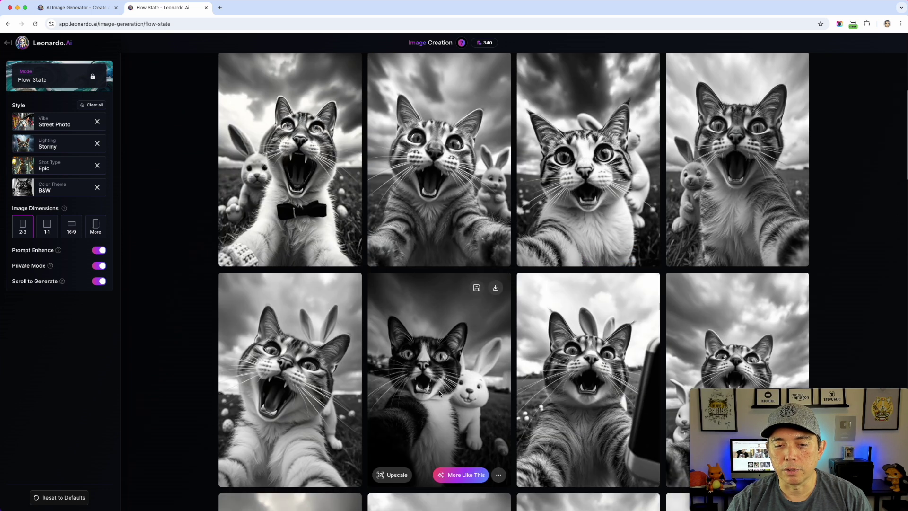
# - Generate more images like the tuxedo cat picture and enlarge a second-row result
pyautogui.click(464, 474)
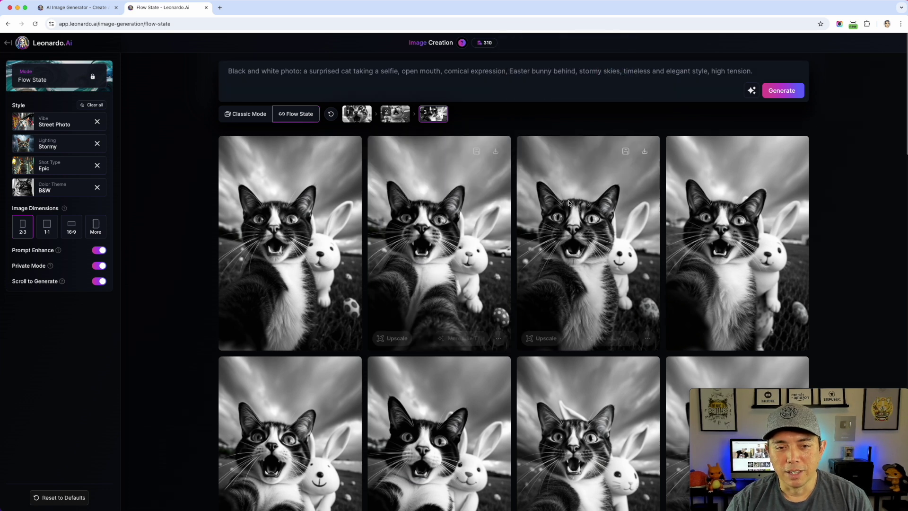
pyautogui.scroll(-1, 615, 231)
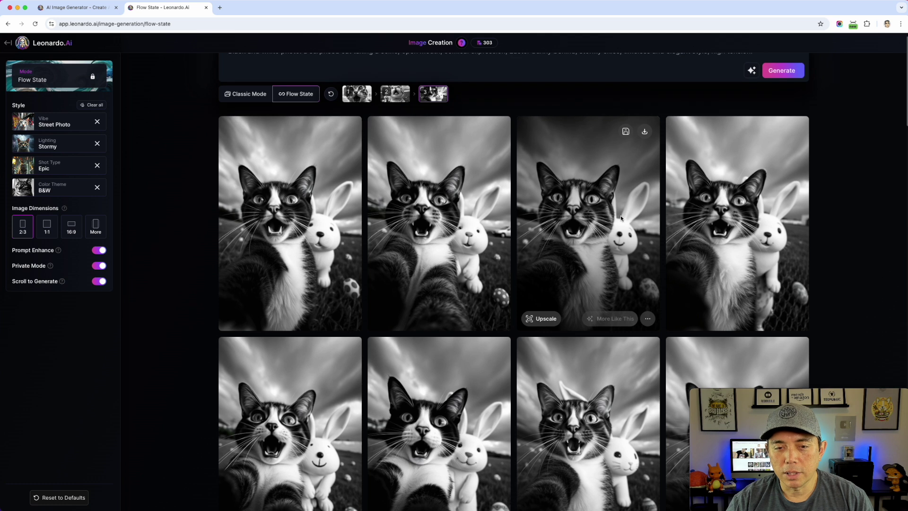
pyautogui.scroll(-1, 606, 234)
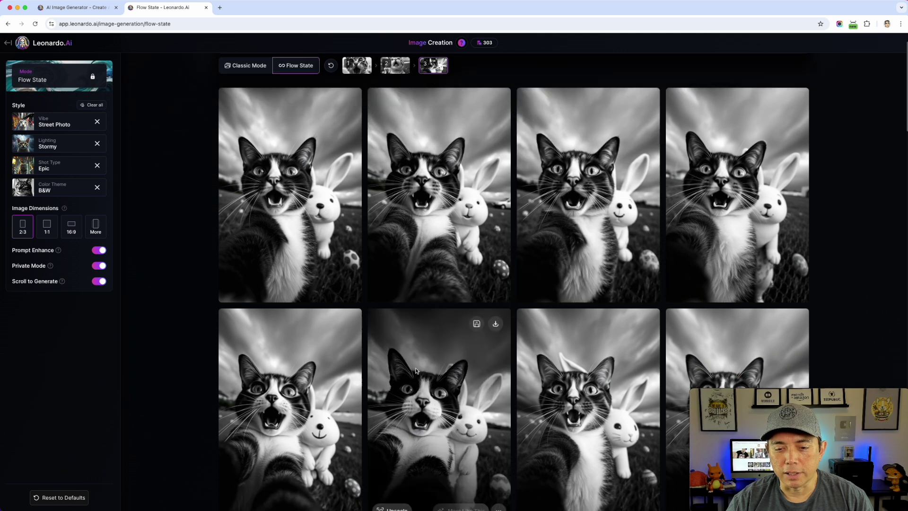
pyautogui.scroll(-1, 465, 373)
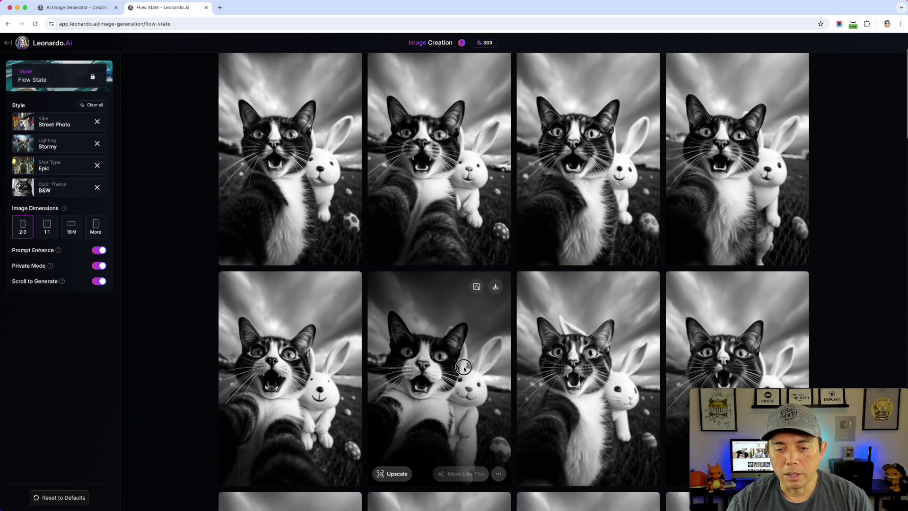
pyautogui.click(464, 367)
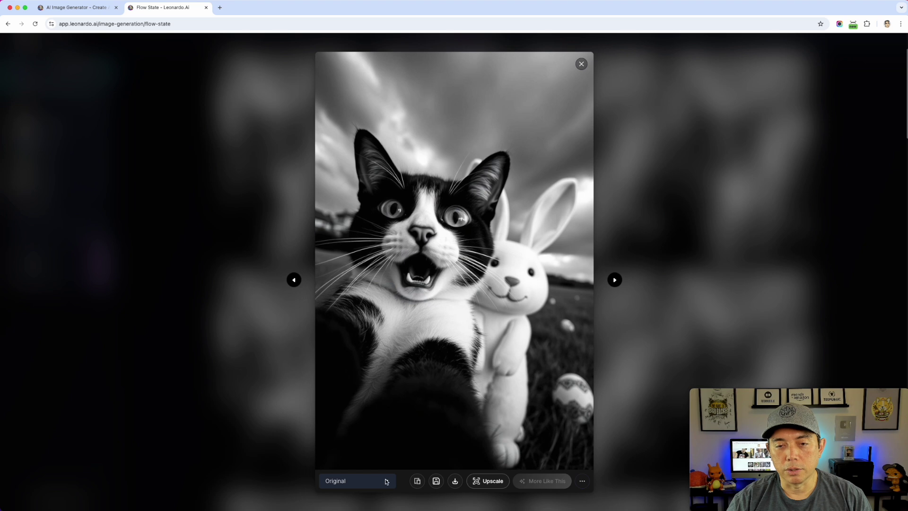
# - Save the enlarged tuxedo cat and bunny image to the library, then close the lightbox
pyautogui.click(437, 481)
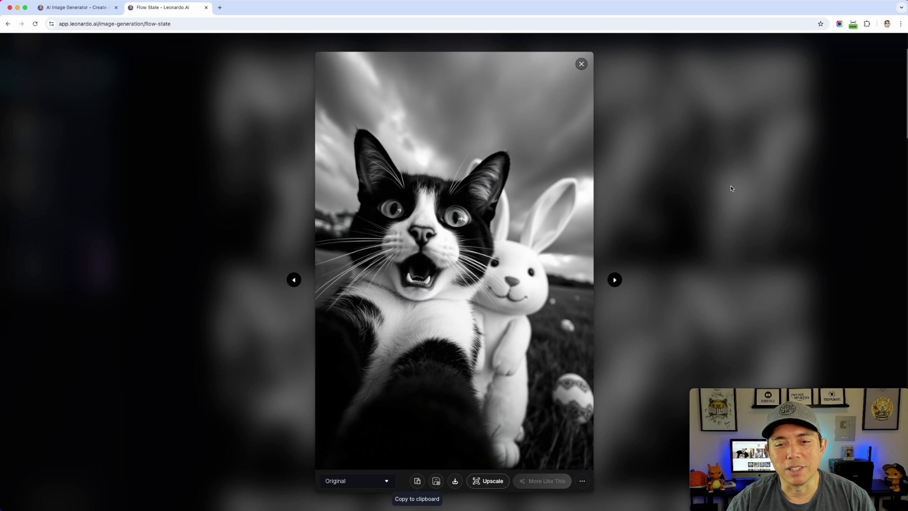
pyautogui.click(581, 65)
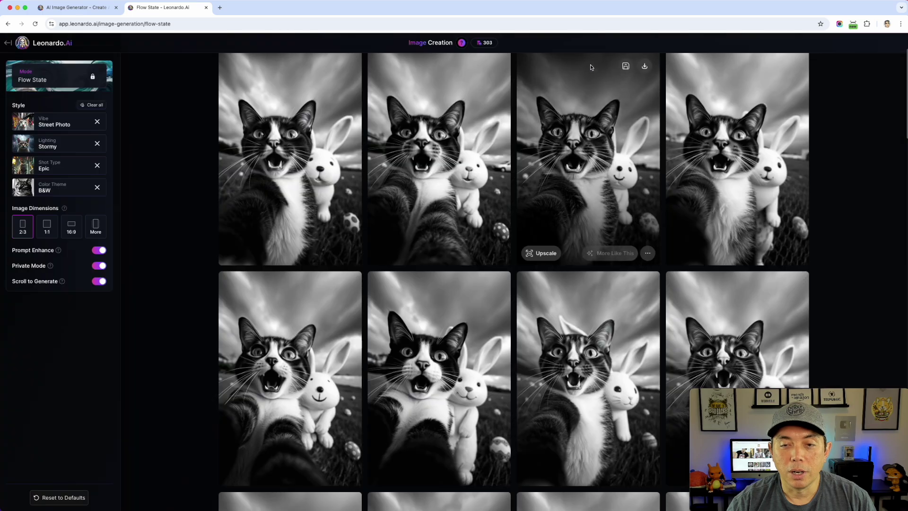
pyautogui.scroll(3, 603, 128)
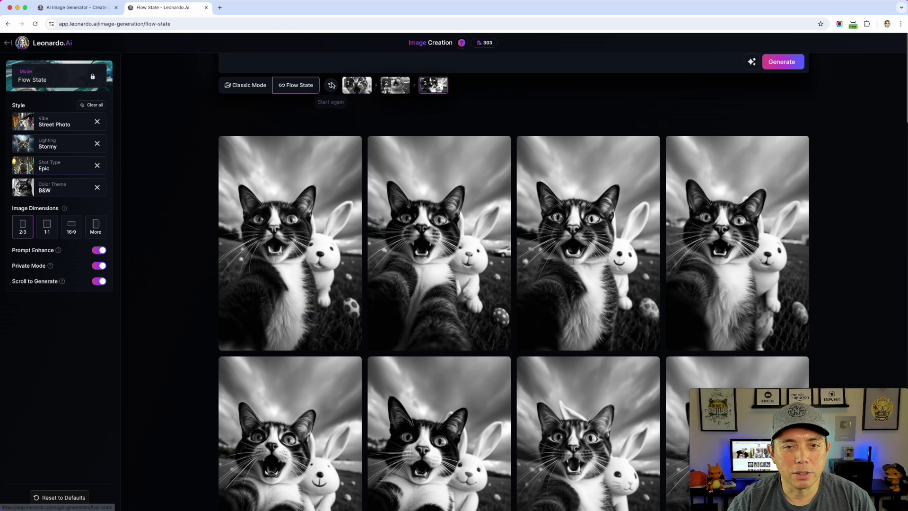
# - Restart Flow State and replace the cat prompt with the Starry Night Easter bunny silhouette prompt
pyautogui.click(331, 86)
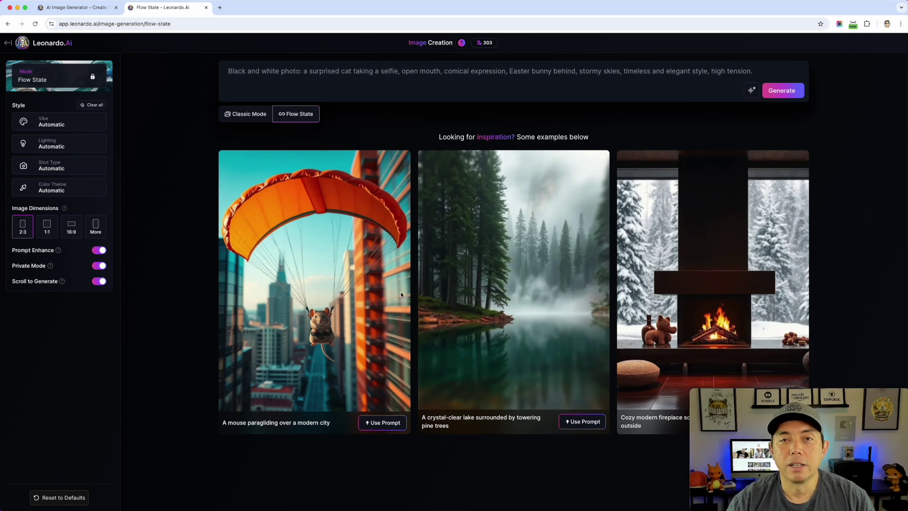
pyautogui.tripleClick(262, 71)
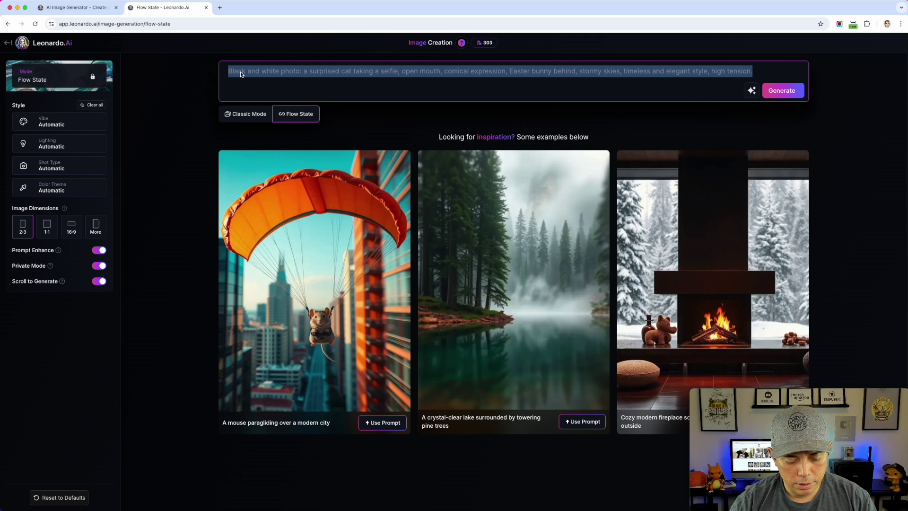
pyautogui.write('Starry Night with a silhouette of the easter bunny')
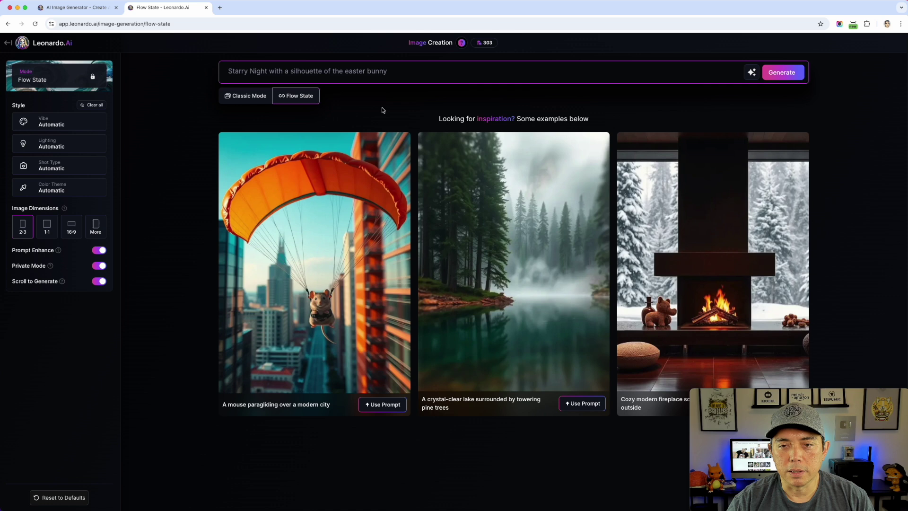
# - Choose Sci-fi vibe, Light Art lighting, Spiritual shot type and Vibrant colour theme
pyautogui.click(49, 127)
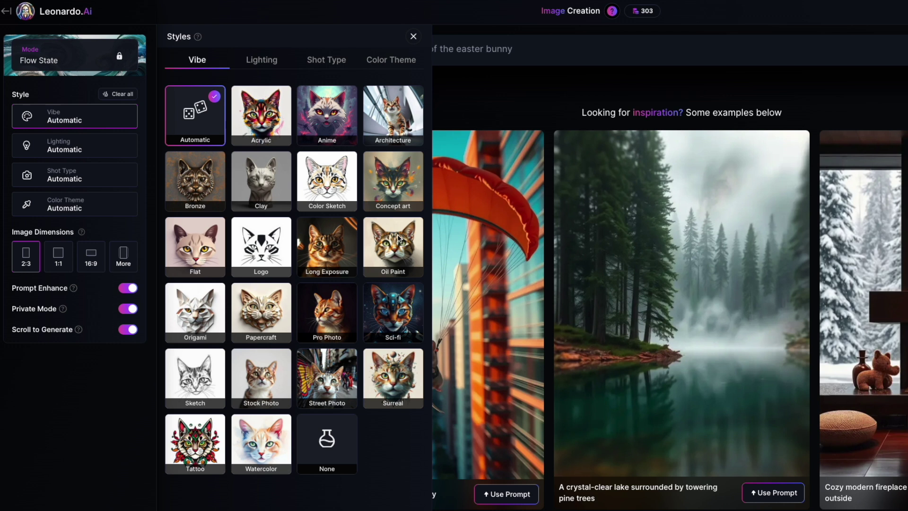
pyautogui.click(399, 294)
pyautogui.click(73, 151)
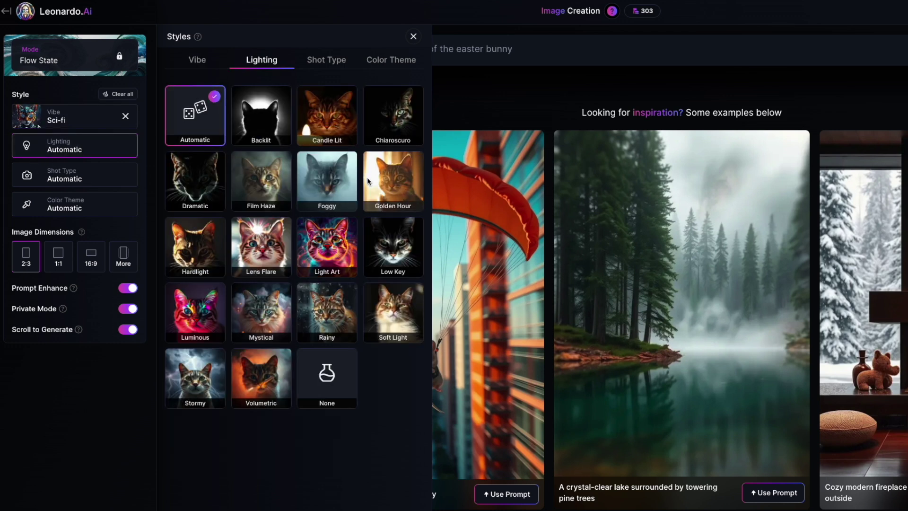
pyautogui.click(327, 246)
pyautogui.click(70, 176)
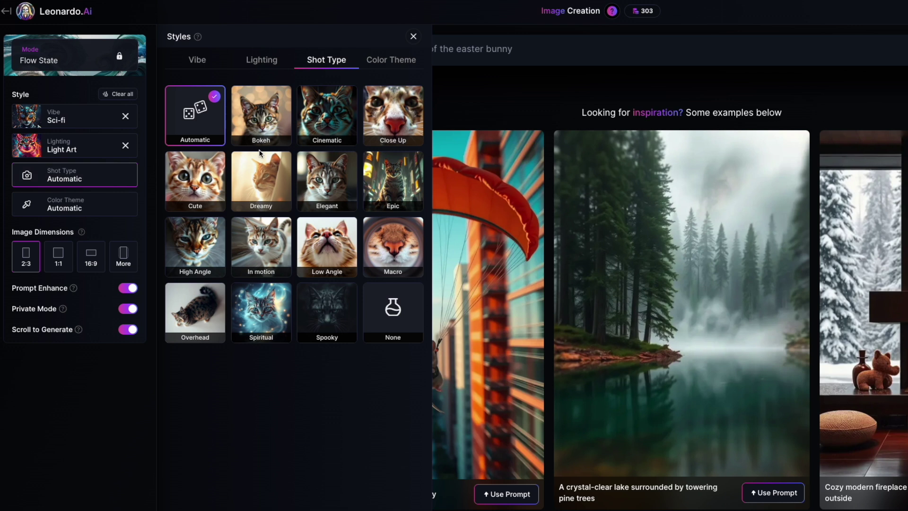
pyautogui.click(261, 306)
pyautogui.click(100, 208)
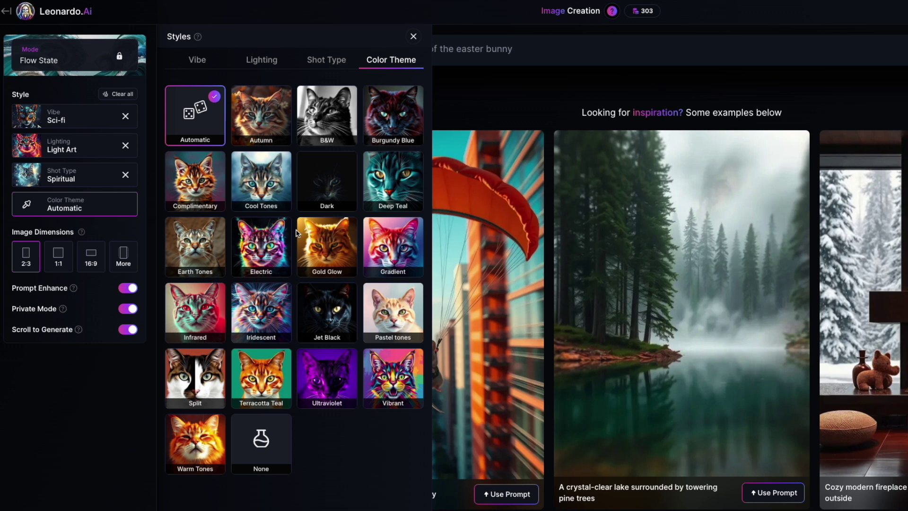
pyautogui.click(397, 382)
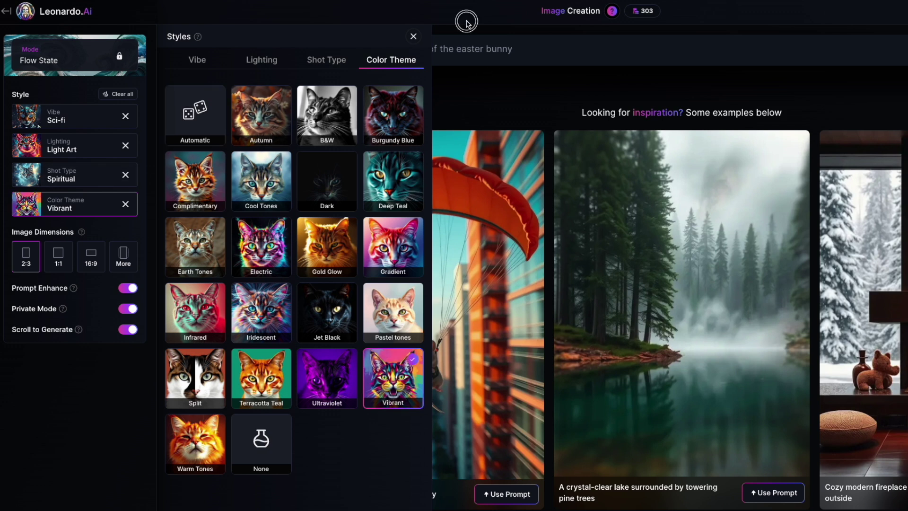
pyautogui.click(414, 37)
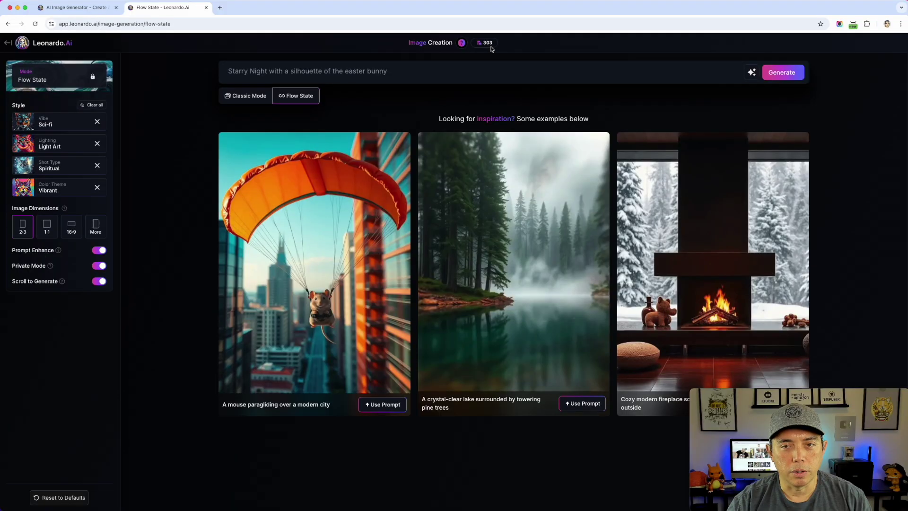
pyautogui.click(647, 14)
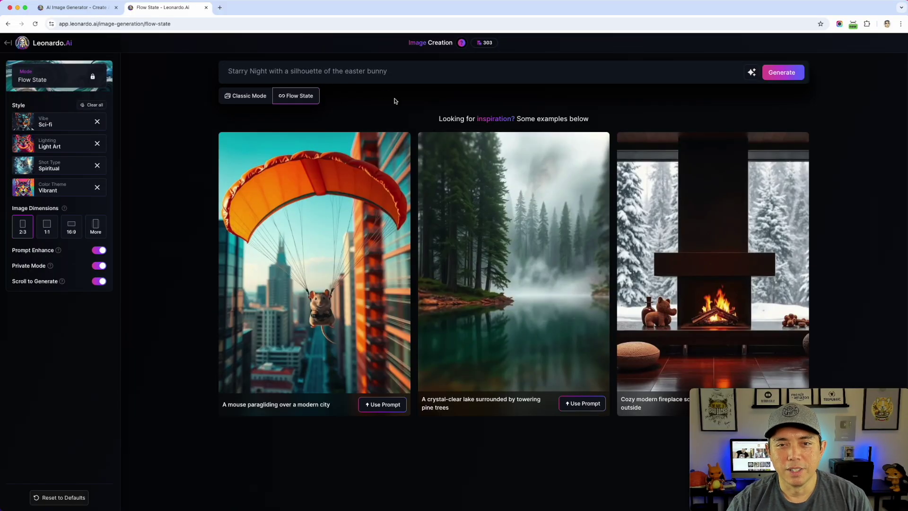
# - Generate neon Easter bunny silhouettes under starry skies and scroll to add more batches
pyautogui.click(784, 74)
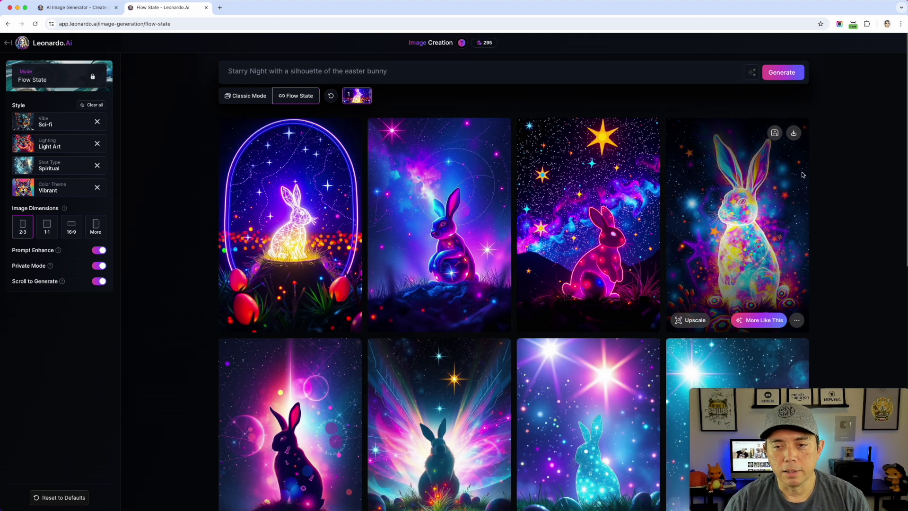
pyautogui.scroll(-2, 491, 241)
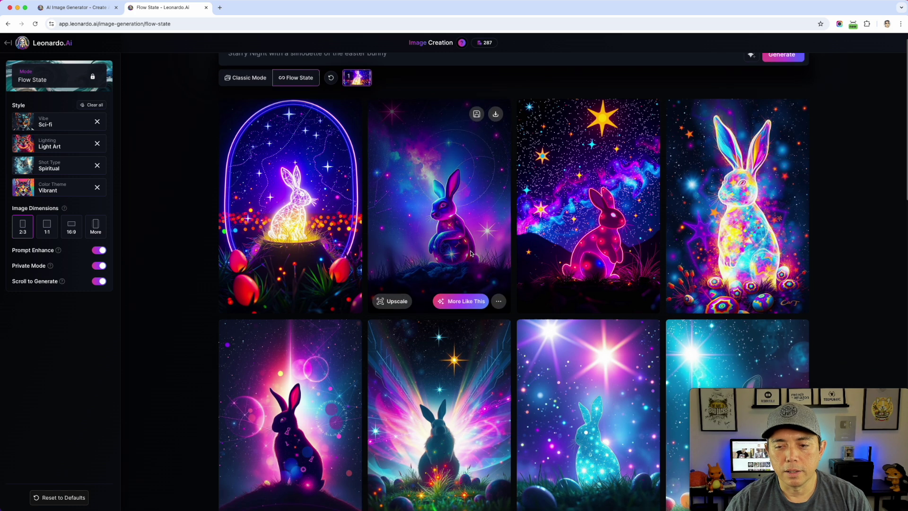
pyautogui.scroll(-5, 516, 256)
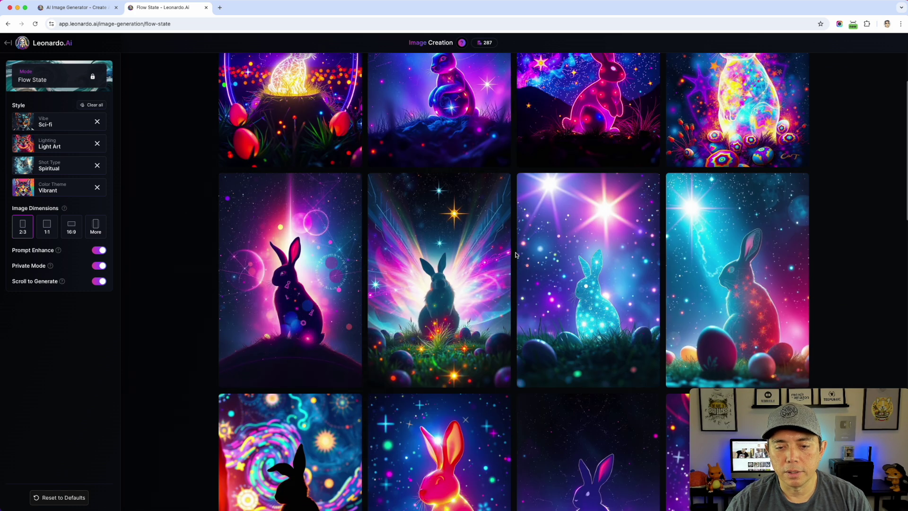
pyautogui.scroll(-4, 516, 256)
pyautogui.scroll(4, 515, 255)
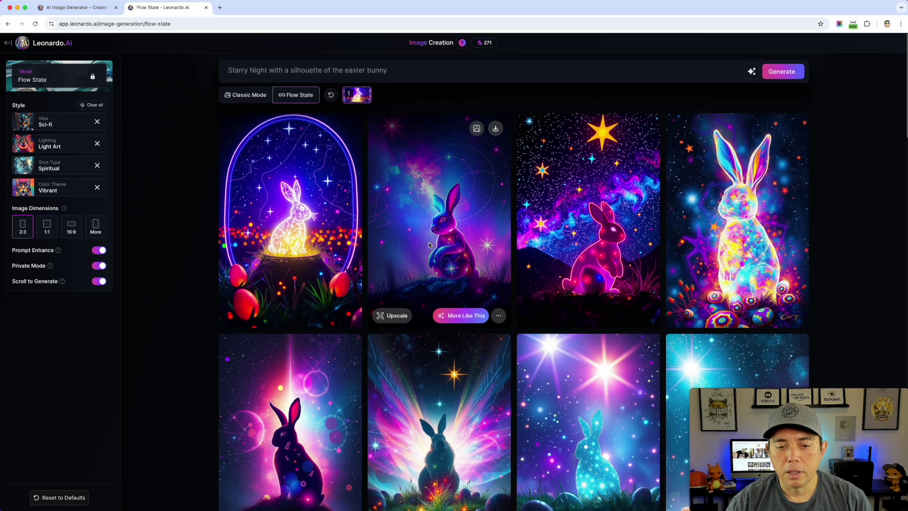
# - Add 'by Van Gogh' after 'Starry Night' in the prompt and regenerate the bunny images
pyautogui.click(270, 71)
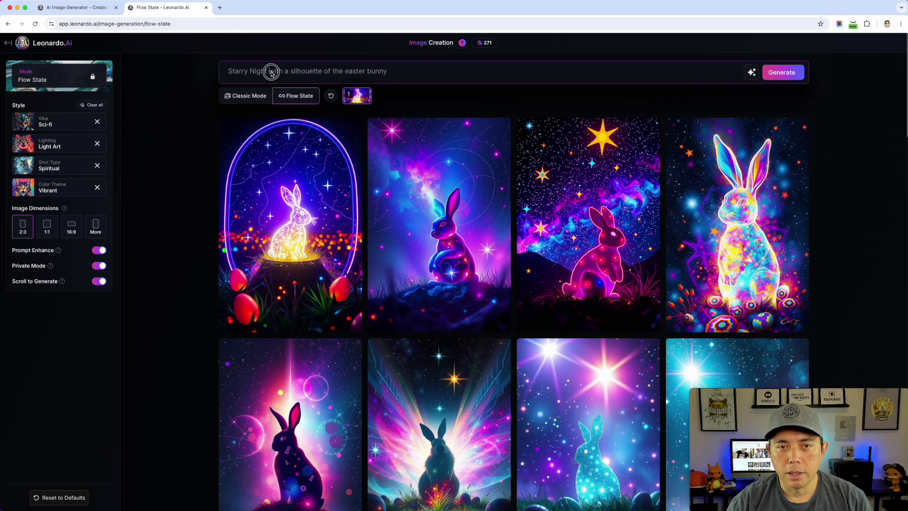
pyautogui.write('by Van Gogh')
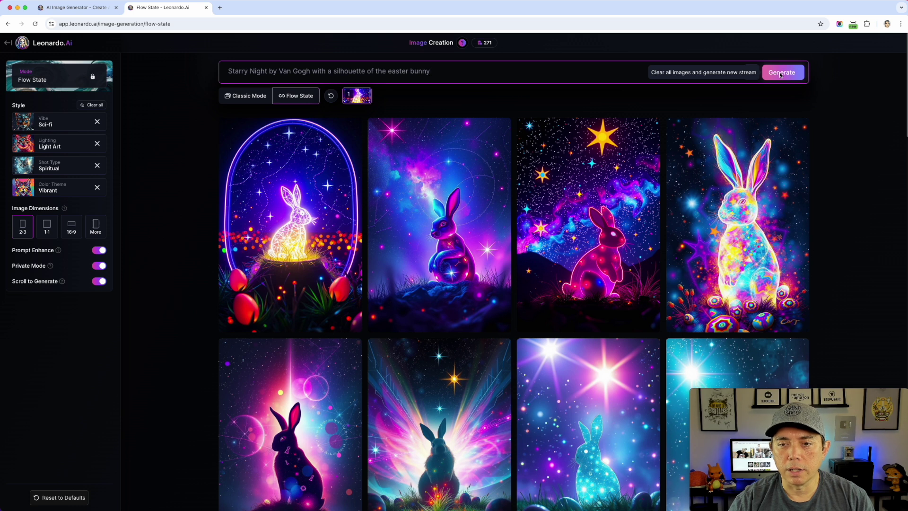
pyautogui.scroll(-1, 591, 213)
pyautogui.scroll(1, 592, 213)
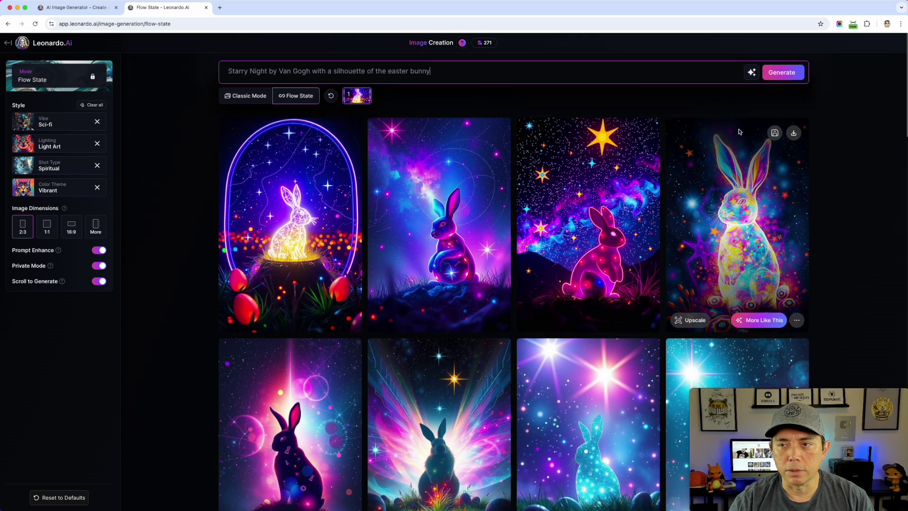
pyautogui.click(782, 72)
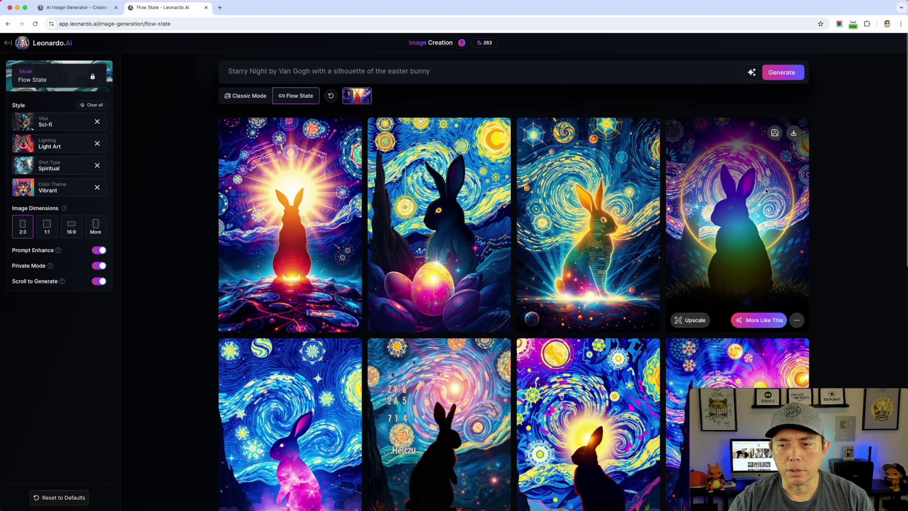
# - Branch a new stream with More Like This from a silhouetted-bunny image
pyautogui.scroll(-2, 412, 336)
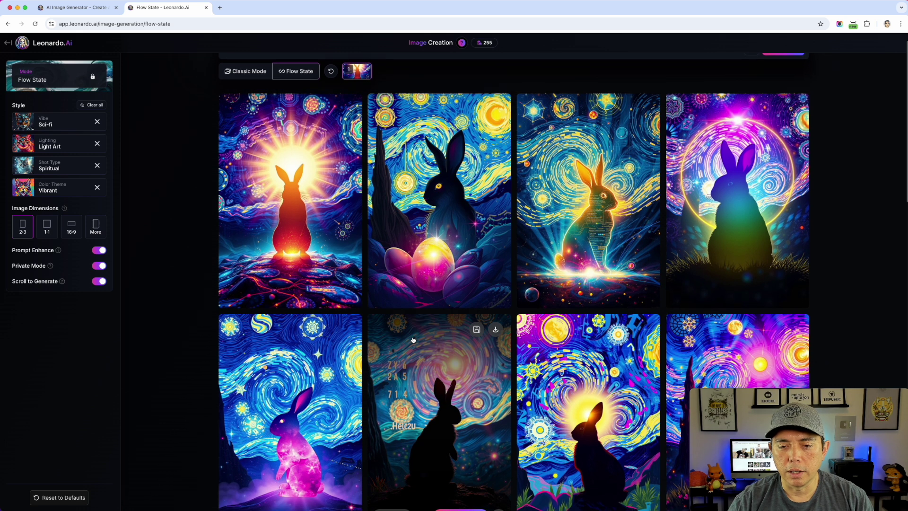
pyautogui.scroll(-4, 413, 339)
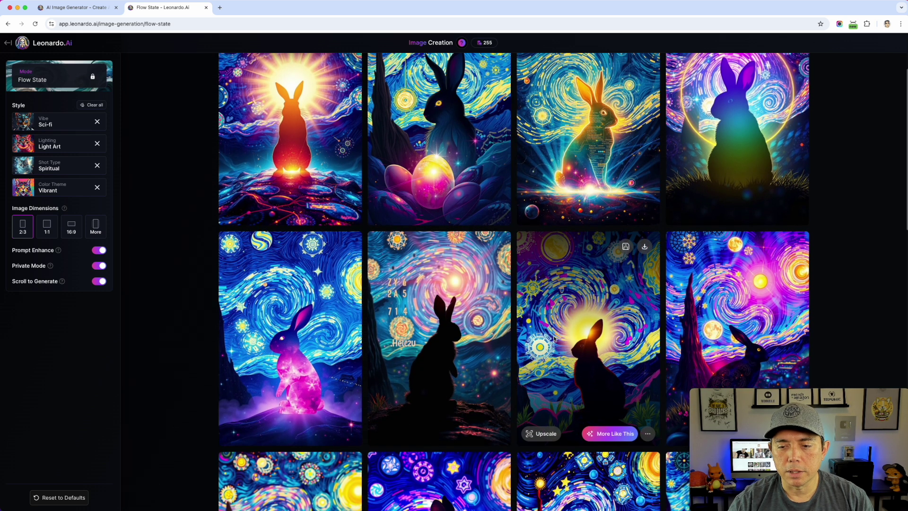
pyautogui.scroll(-8, 554, 339)
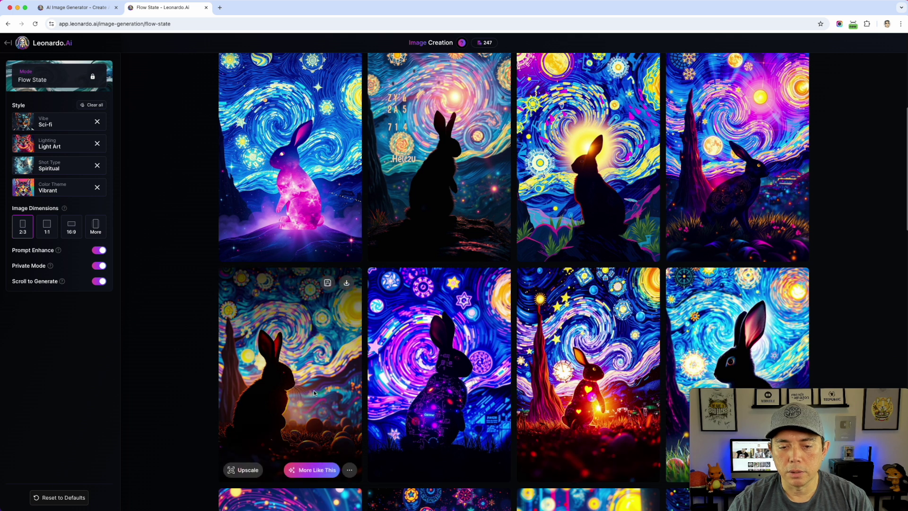
pyautogui.click(313, 470)
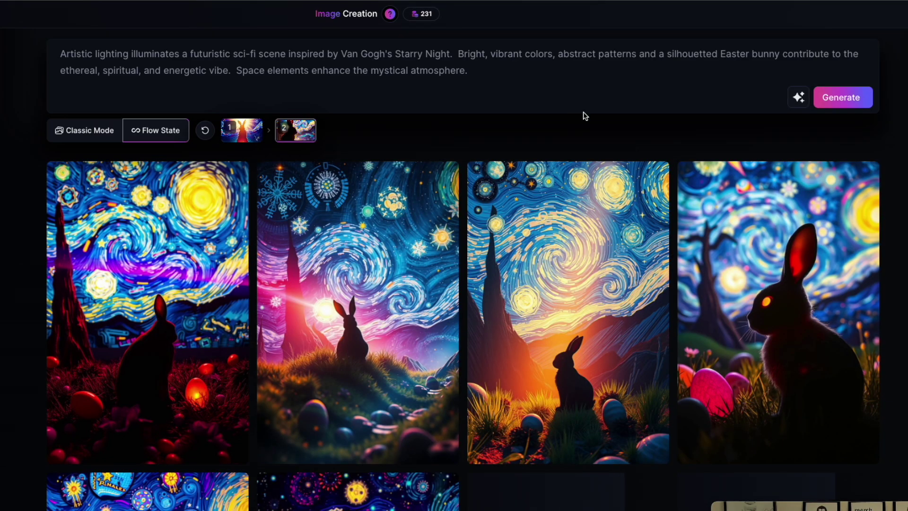
# - Insert 'black' before 'silhouetted' and replace 'contribute to' with 'in front of'
pyautogui.click(61, 55)
pyautogui.moveTo(61, 54); pyautogui.dragTo(484, 80)
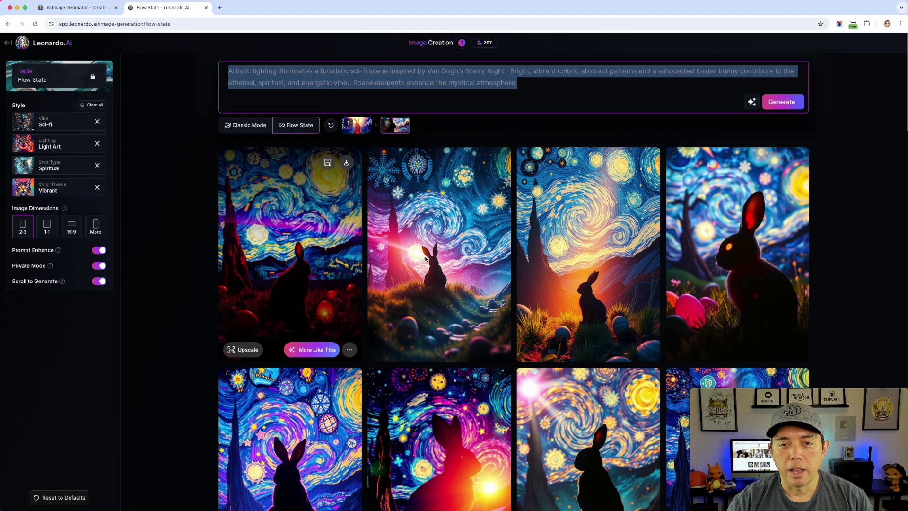
pyautogui.click(470, 68)
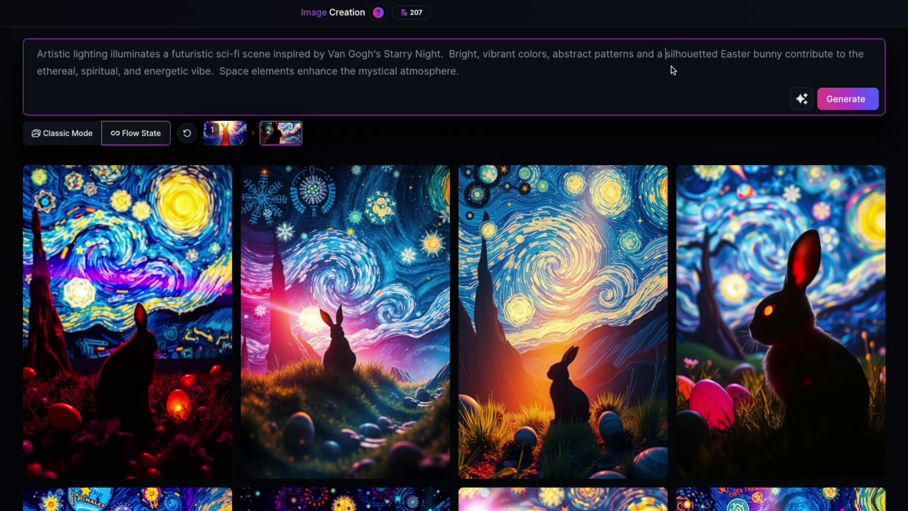
pyautogui.click(665, 54)
pyautogui.write('black')
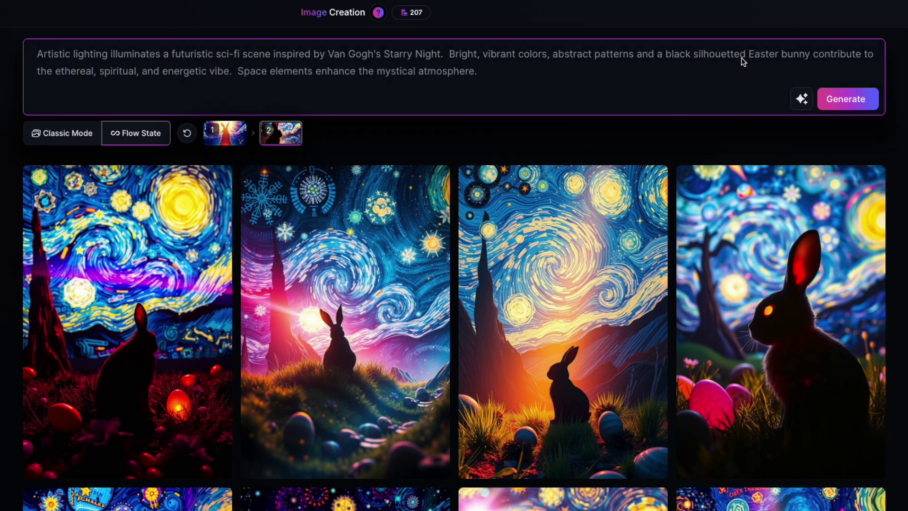
pyautogui.moveTo(873, 54); pyautogui.dragTo(813, 56)
pyautogui.write('in front of')
# - Delete the closing space-elements sentence and generate from the revised prompt
pyautogui.click(314, 76)
pyautogui.moveTo(241, 73); pyautogui.dragTo(466, 85)
pyautogui.press('BackSpace')
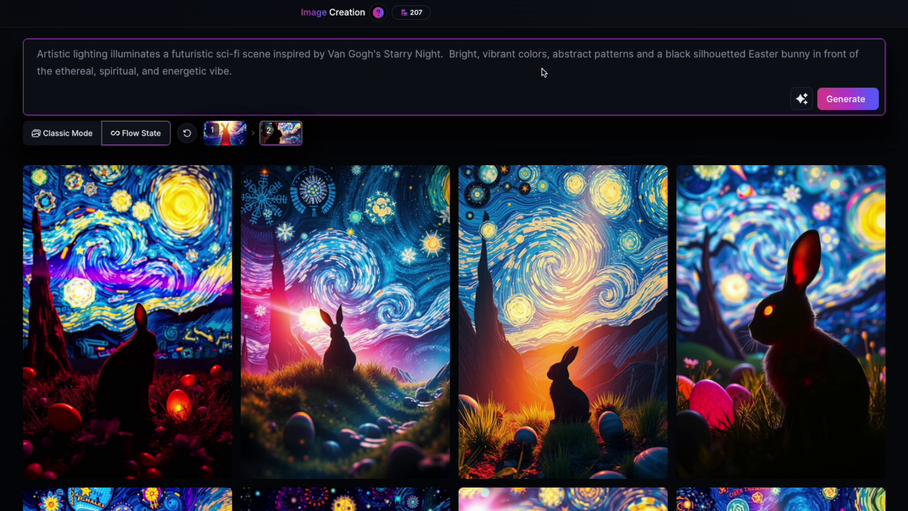
pyautogui.click(847, 99)
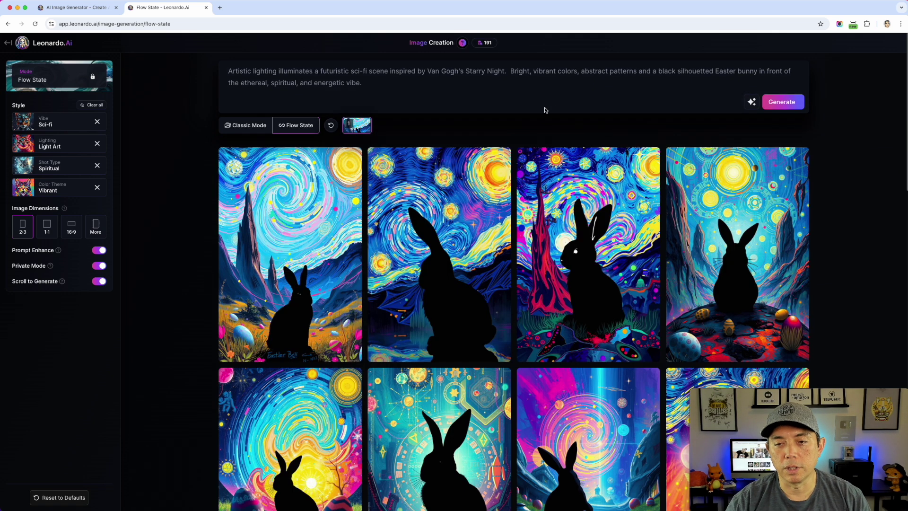
# - Start a More Like This stream from the second black-bunny image and browse the new rows
pyautogui.scroll(-2, 499, 284)
pyautogui.scroll(-5, 499, 256)
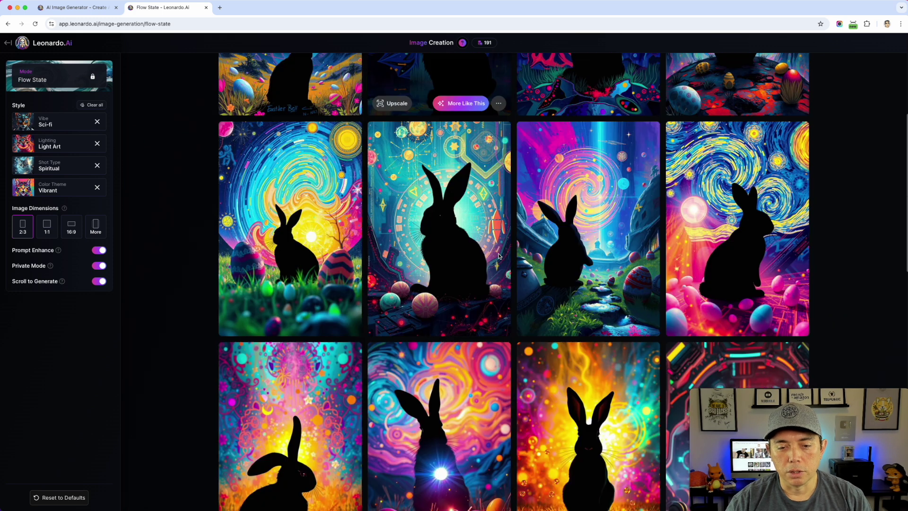
pyautogui.scroll(7, 499, 256)
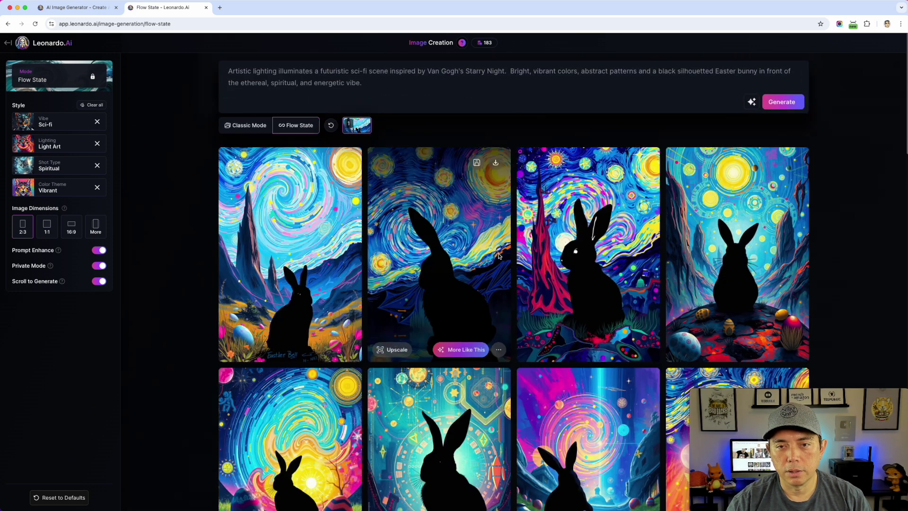
pyautogui.click(460, 350)
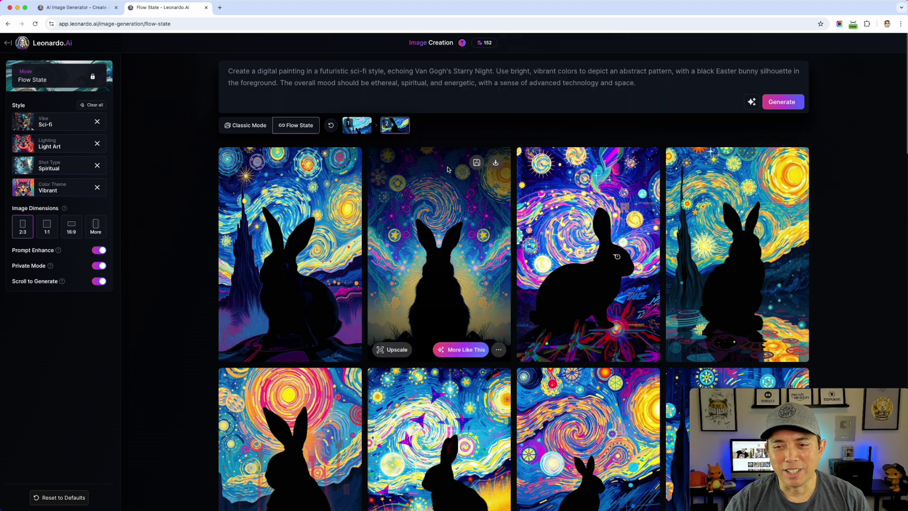
pyautogui.scroll(-5, 638, 235)
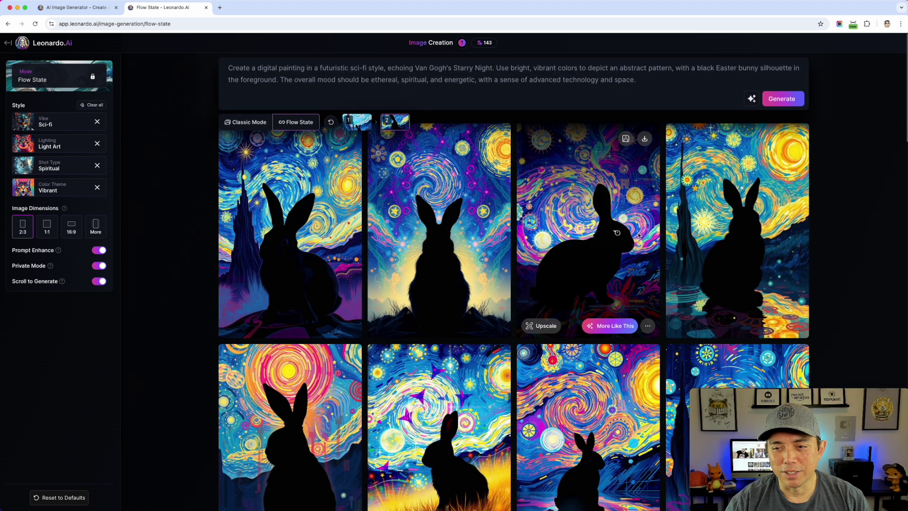
pyautogui.scroll(-3, 637, 235)
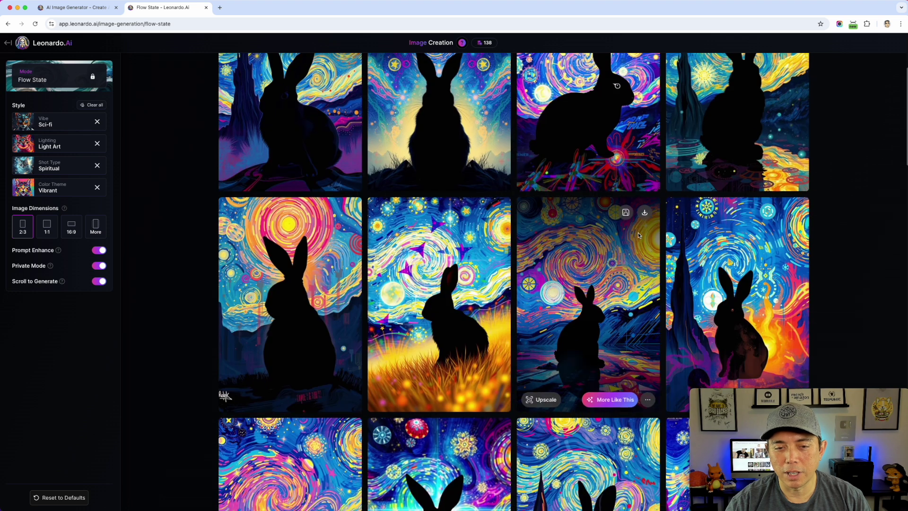
pyautogui.scroll(-3, 638, 235)
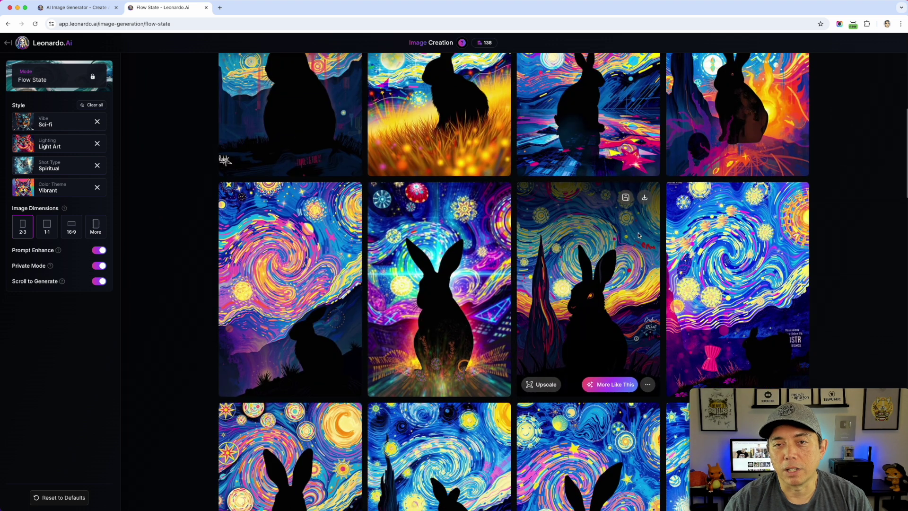
pyautogui.scroll(-5, 638, 235)
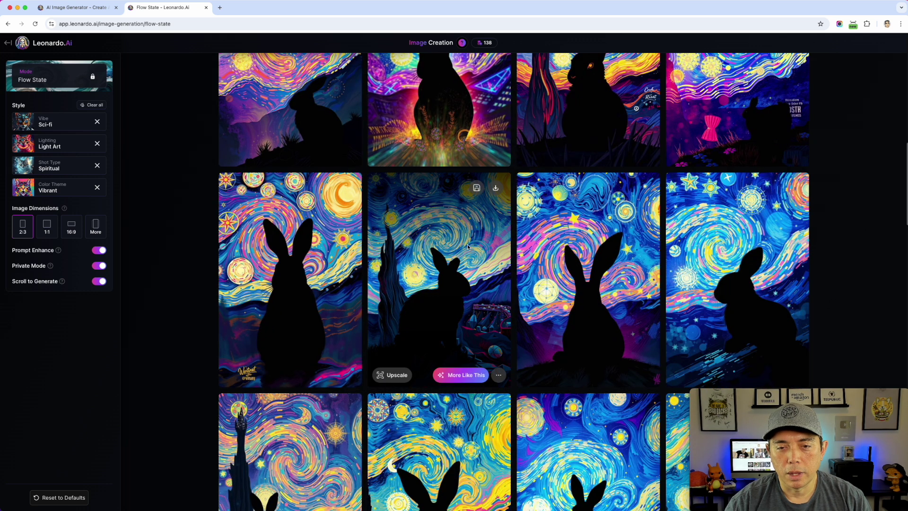
# - Open a rabbit image full size, save it to the library, and page forward five images
pyautogui.click(446, 232)
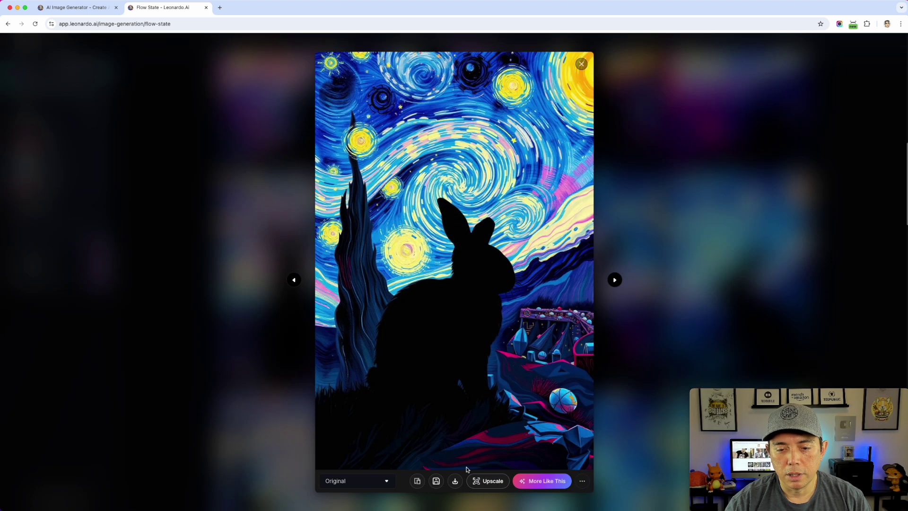
pyautogui.click(435, 481)
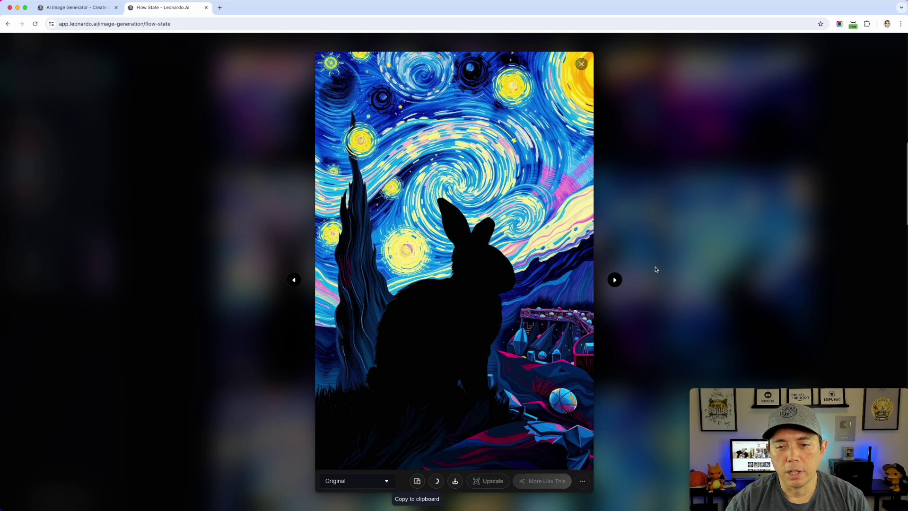
pyautogui.click(615, 280)
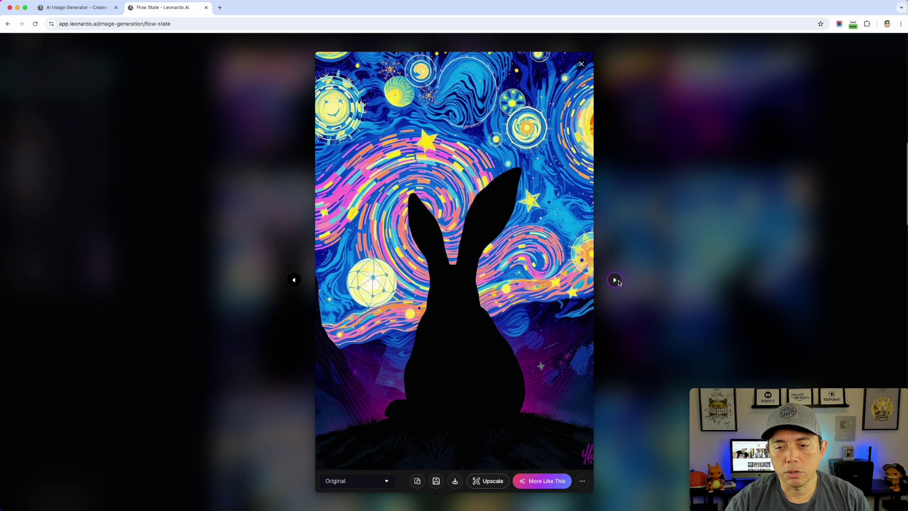
pyautogui.click(616, 280)
pyautogui.click(615, 281)
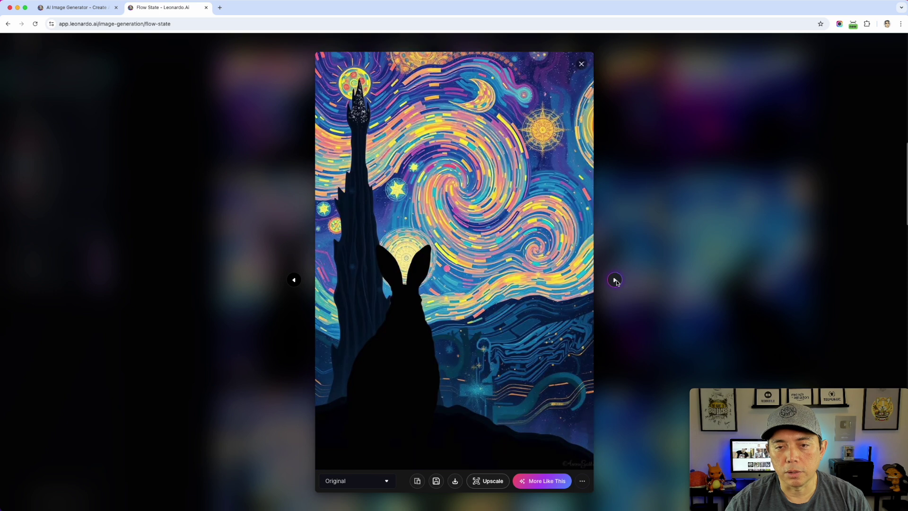
pyautogui.click(616, 281)
pyautogui.click(616, 281)
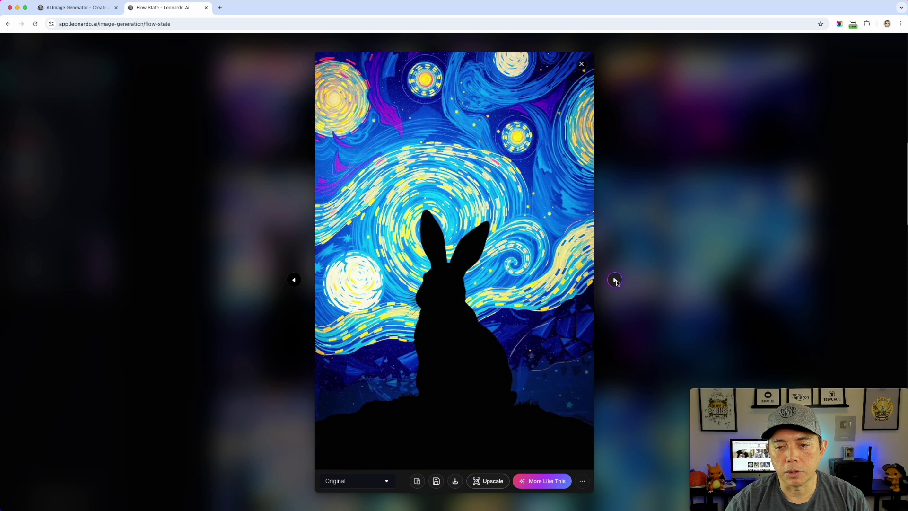
# - Page back through the images to the blue swirl-sky rabbit and close the lightbox
pyautogui.click(294, 280)
pyautogui.click(294, 280)
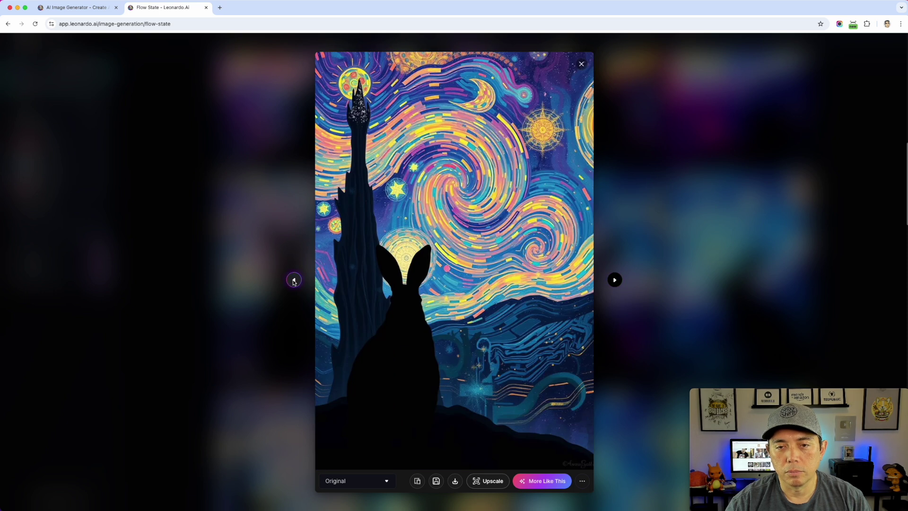
pyautogui.click(294, 280)
pyautogui.click(294, 281)
pyautogui.click(294, 281)
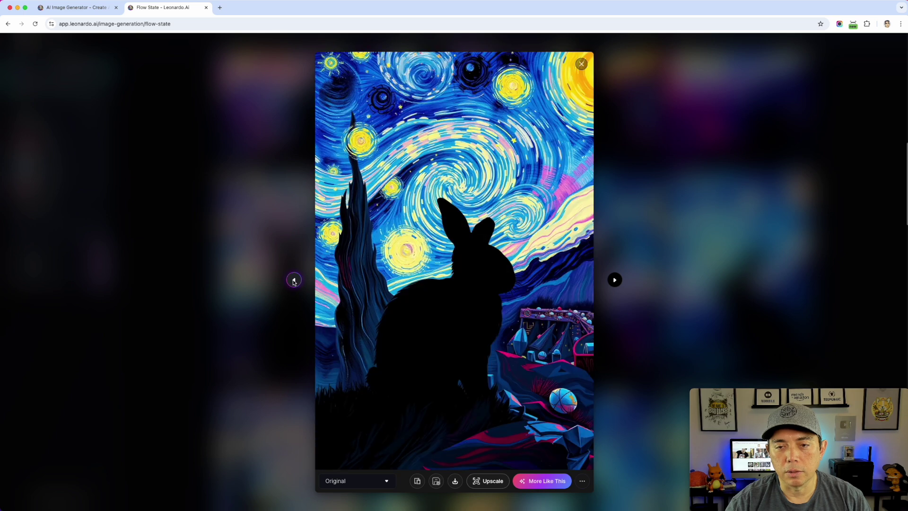
pyautogui.click(294, 280)
pyautogui.click(294, 280)
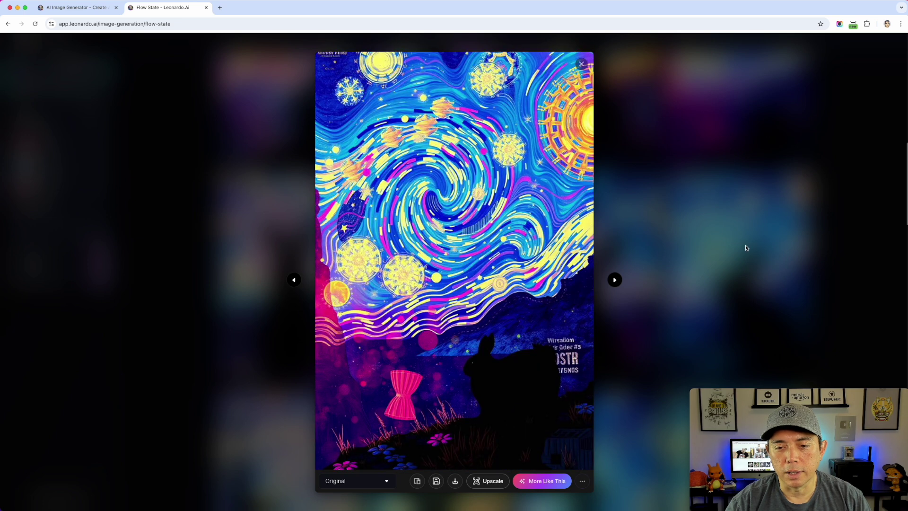
pyautogui.click(682, 243)
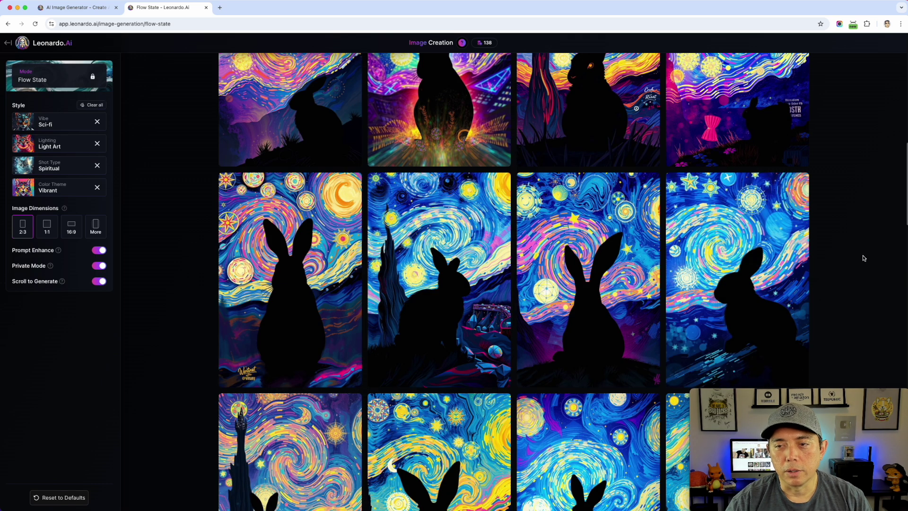
# - Enlarge the third rabbit image at the top of the grid, then close it
pyautogui.scroll(1, 865, 254)
pyautogui.scroll(3, 859, 260)
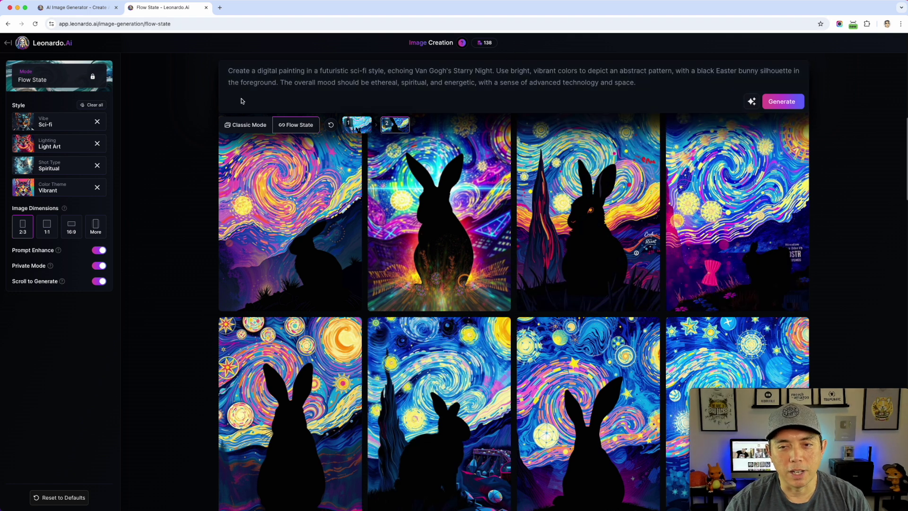
pyautogui.moveTo(623, 171)
pyautogui.click(596, 193)
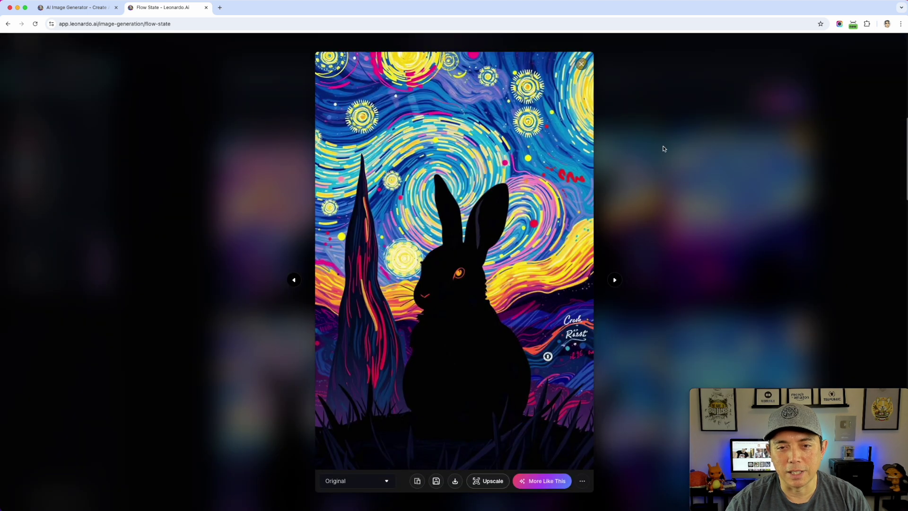
pyautogui.click(741, 122)
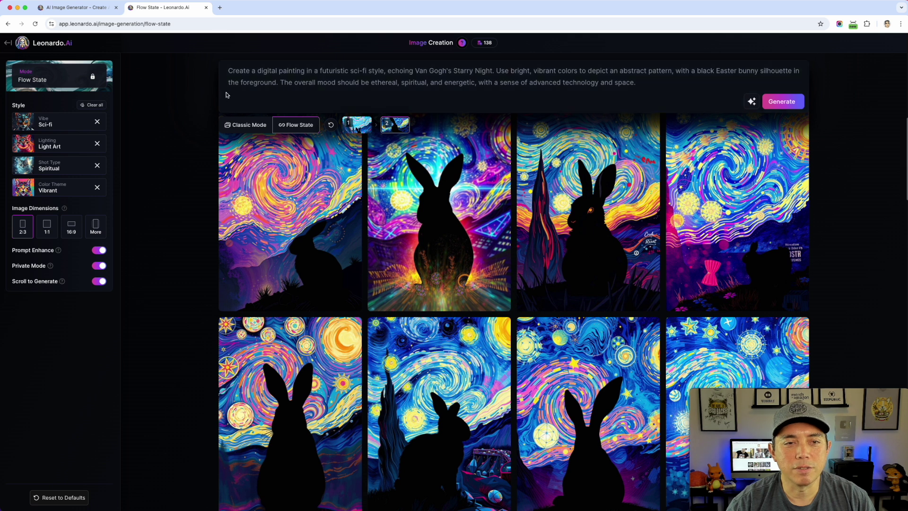
# - Reset the styles and results and replace the prompt with the pasted tarot card text
pyautogui.click(331, 125)
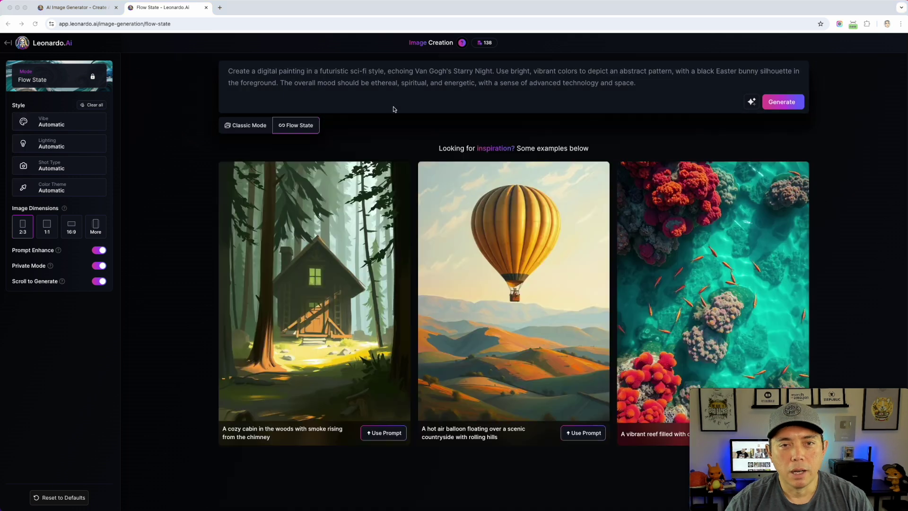
pyautogui.click(501, 97)
pyautogui.hotkey('ctrl', 'a')
pyautogui.write('A taro card of the easter bunny hiding eggs in the outdoors with the words, The Hider')
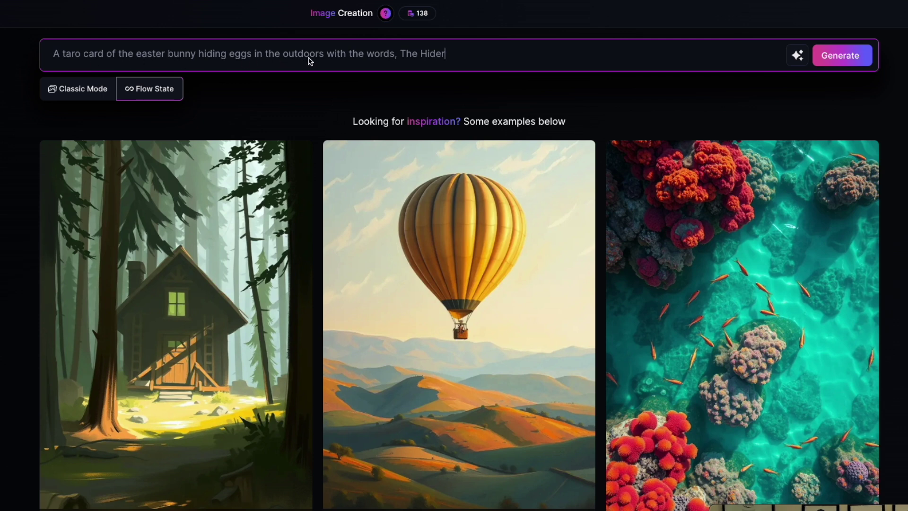
# - Put quotation marks around "The Hider" in the prompt
pyautogui.click(400, 55)
pyautogui.write('"')
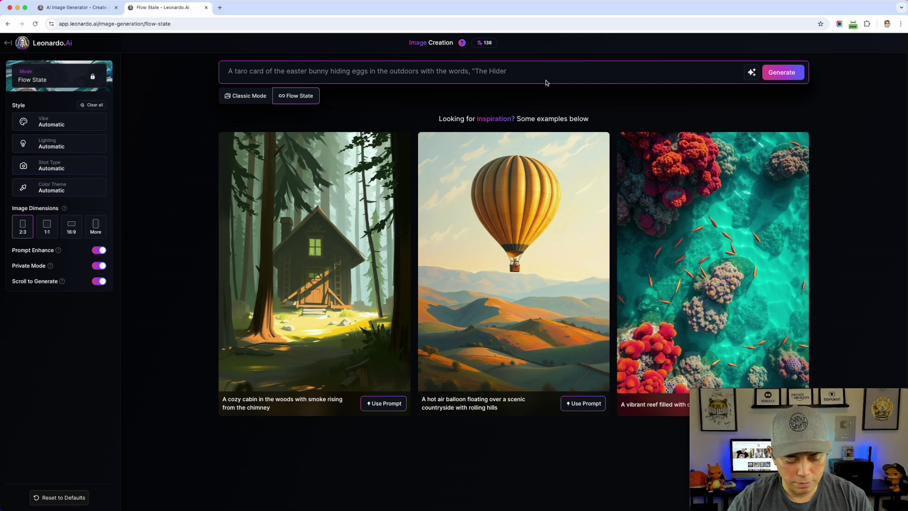
pyautogui.click(547, 82)
pyautogui.write('"')
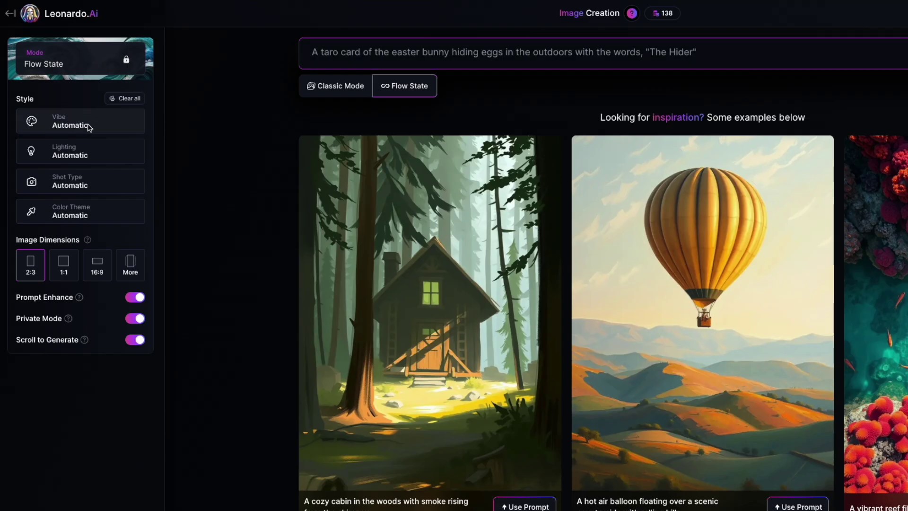
pyautogui.click(66, 126)
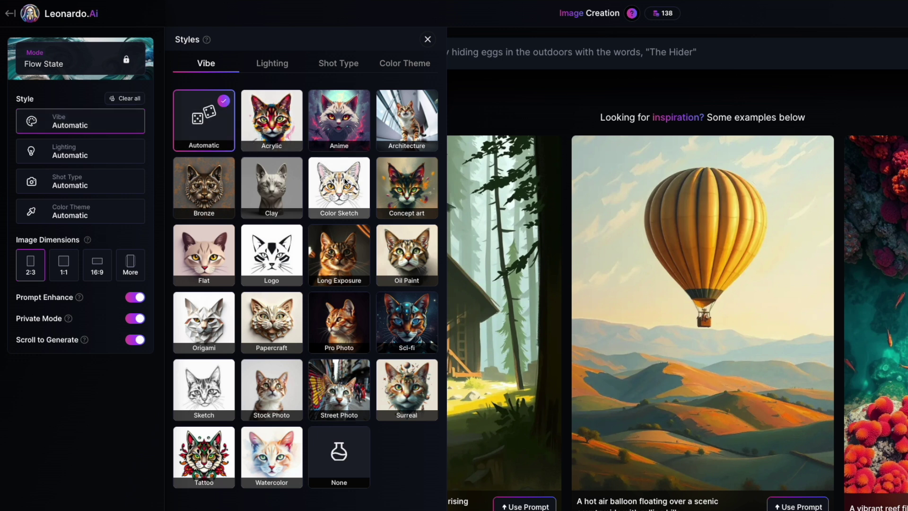
# - Pick Tattoo vibe, Golden Hour lighting, Dreamy shot type and Terracotta Teal colours
pyautogui.click(222, 451)
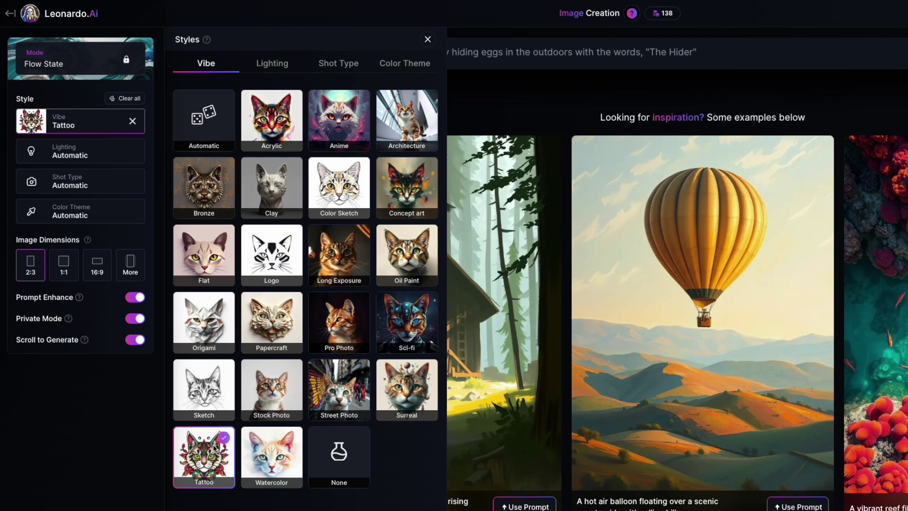
pyautogui.click(98, 155)
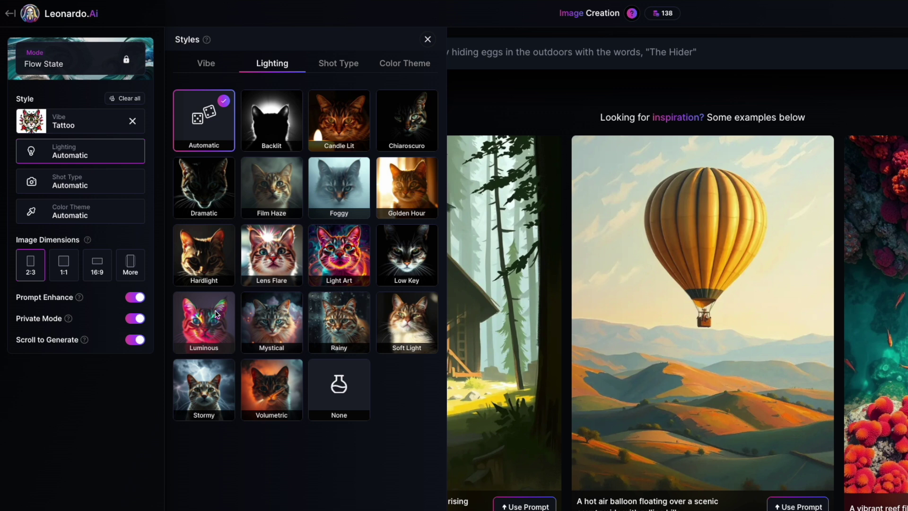
pyautogui.click(407, 188)
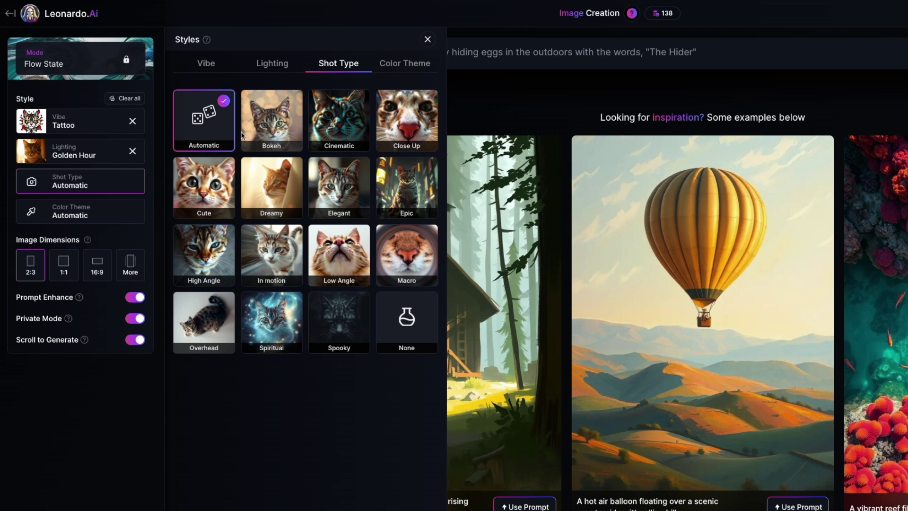
pyautogui.click(266, 188)
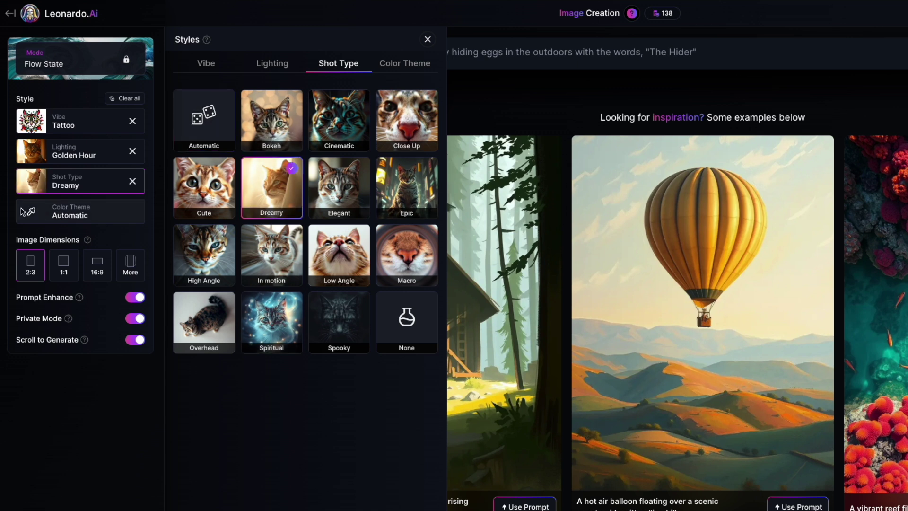
pyautogui.click(73, 212)
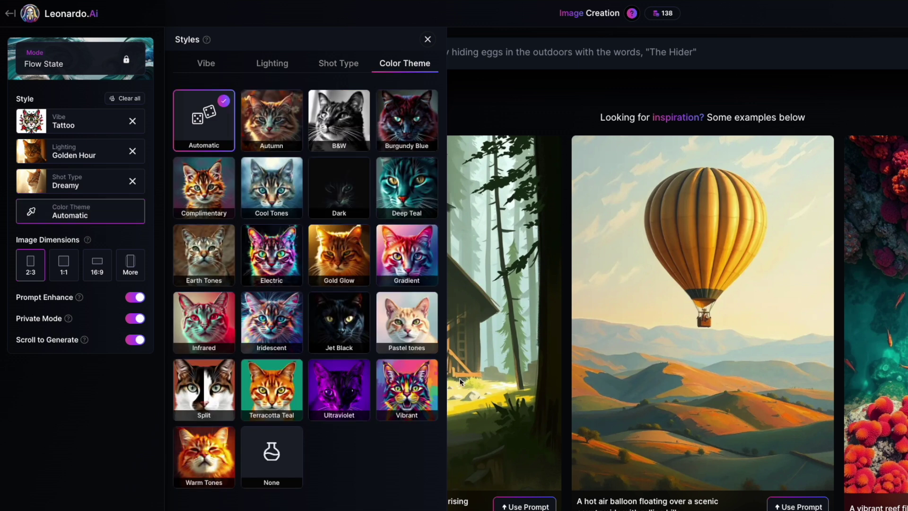
pyautogui.click(265, 382)
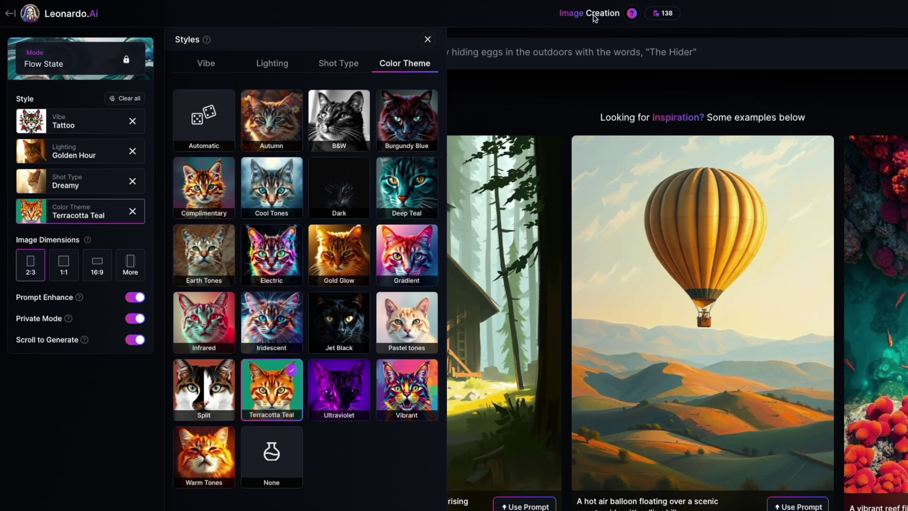
# - Generate the tattoo-style 'The Hider' bunny tarot cards and scroll through the results
pyautogui.click(790, 82)
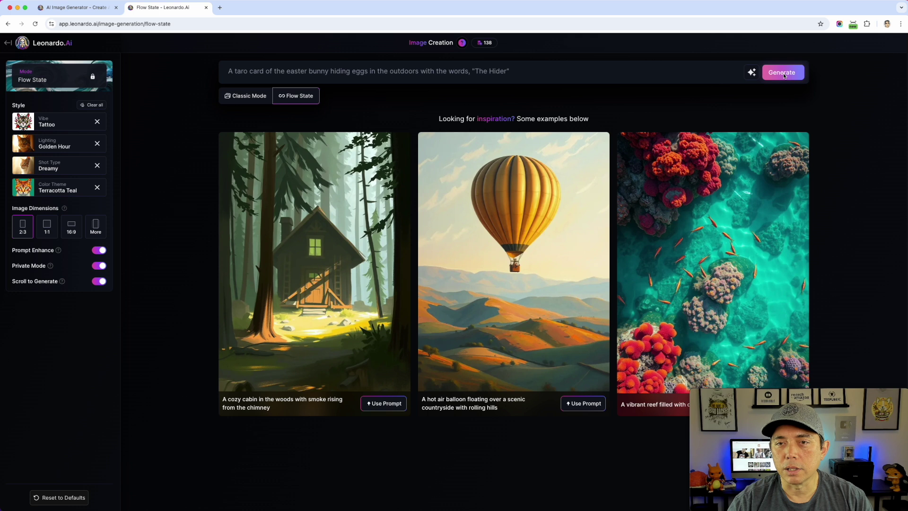
pyautogui.click(778, 73)
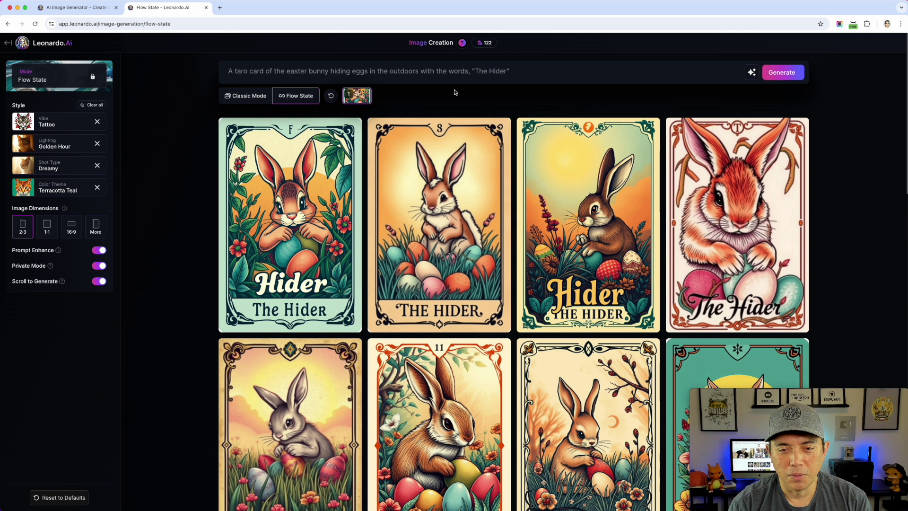
pyautogui.moveTo(439, 209)
pyautogui.scroll(-3, 439, 208)
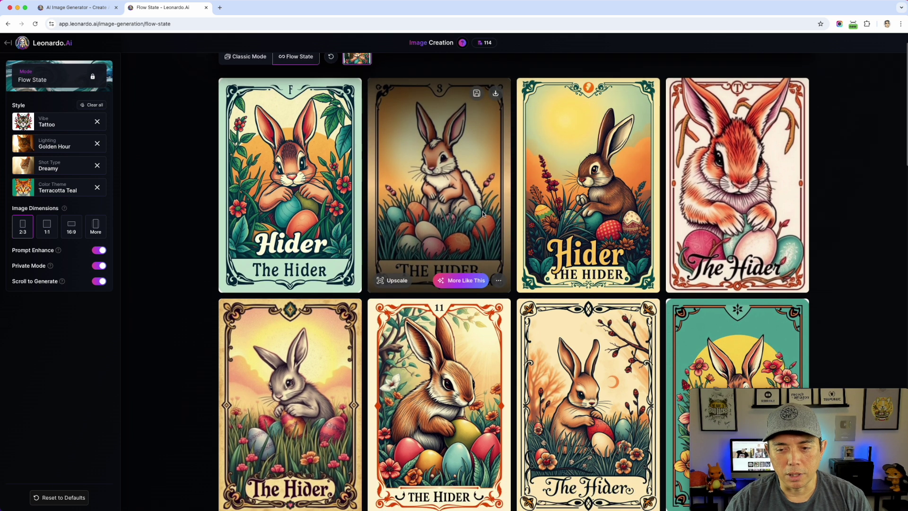
pyautogui.scroll(-1, 483, 215)
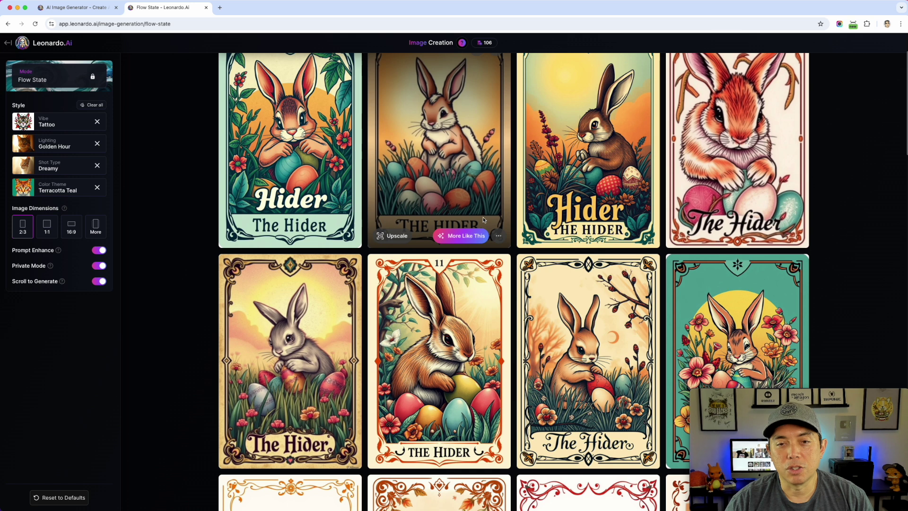
pyautogui.scroll(2, 485, 223)
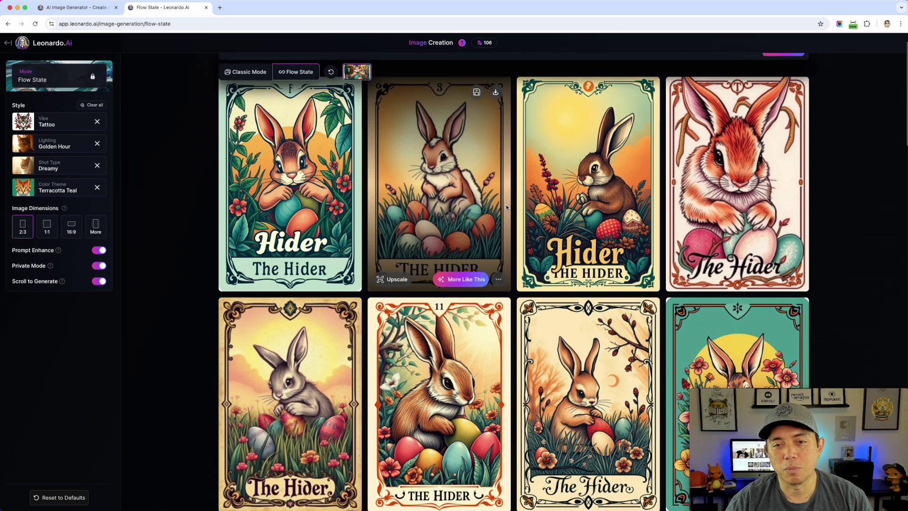
pyautogui.scroll(1, 506, 205)
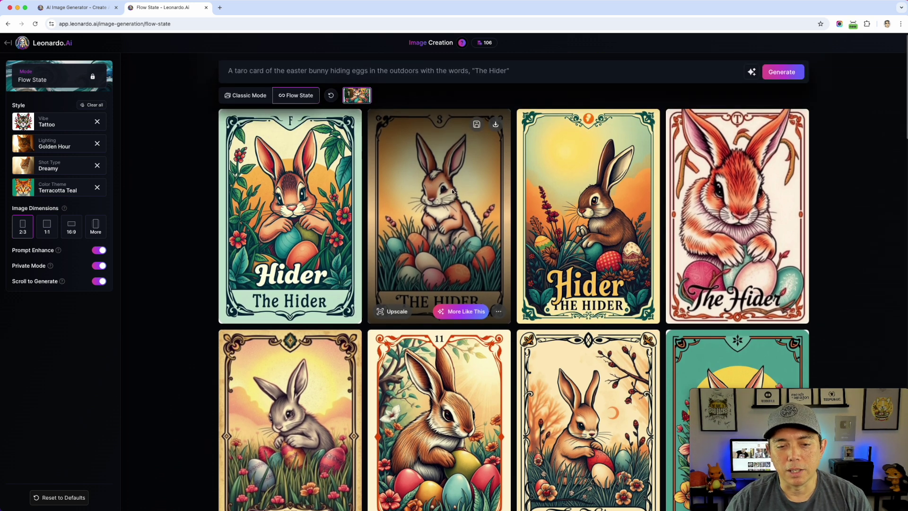
pyautogui.scroll(-3, 452, 189)
pyautogui.scroll(-6, 301, 318)
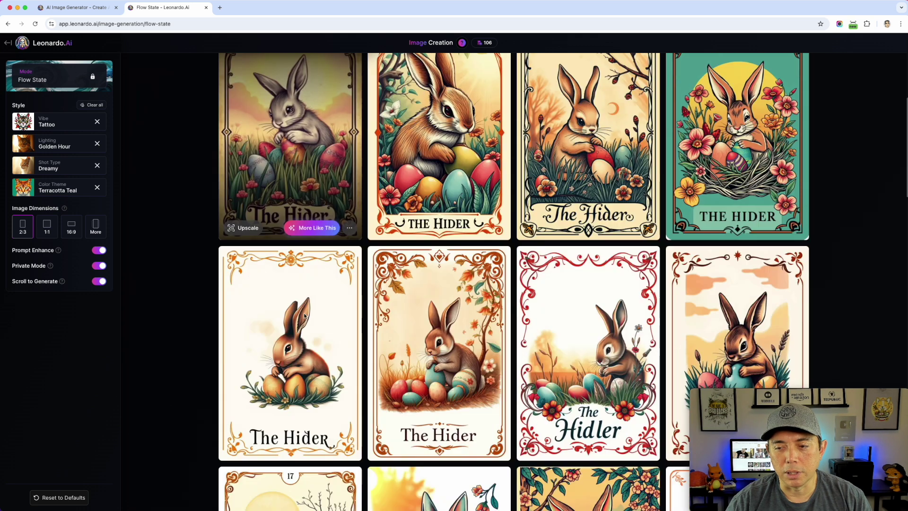
pyautogui.scroll(10, 492, 227)
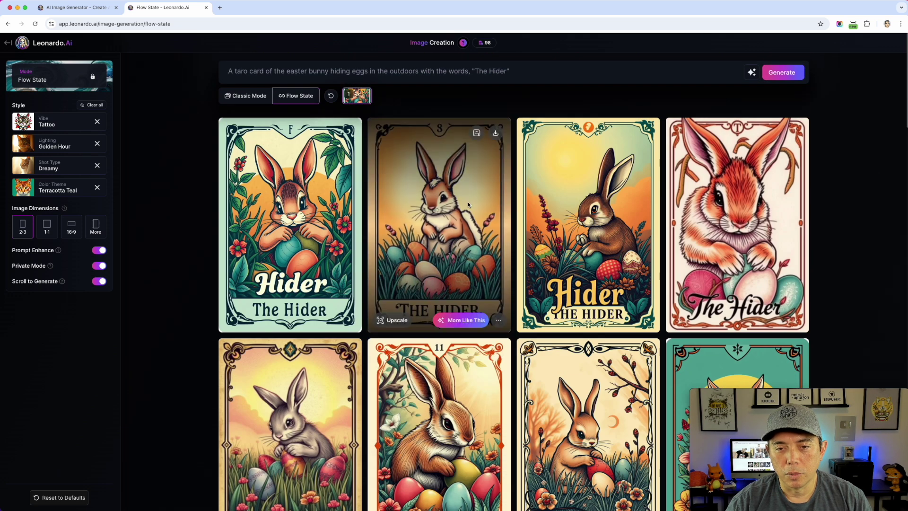
# - Request variations of the second tarot card, load more rows, then vary the card numbered 2
pyautogui.click(464, 321)
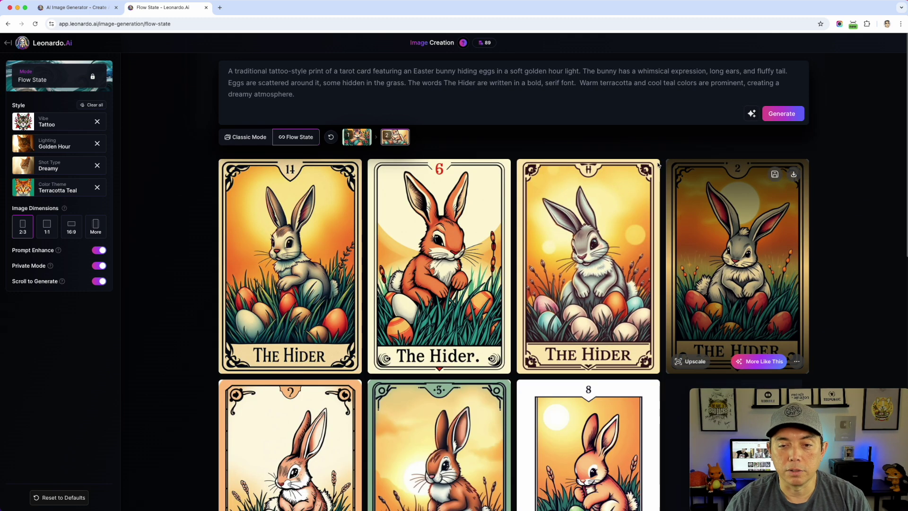
pyautogui.scroll(-1, 592, 161)
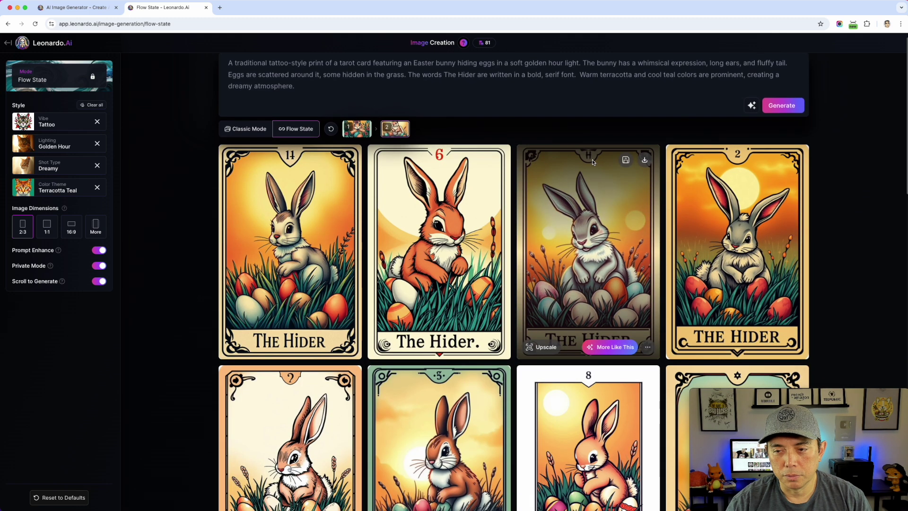
pyautogui.scroll(-1, 592, 189)
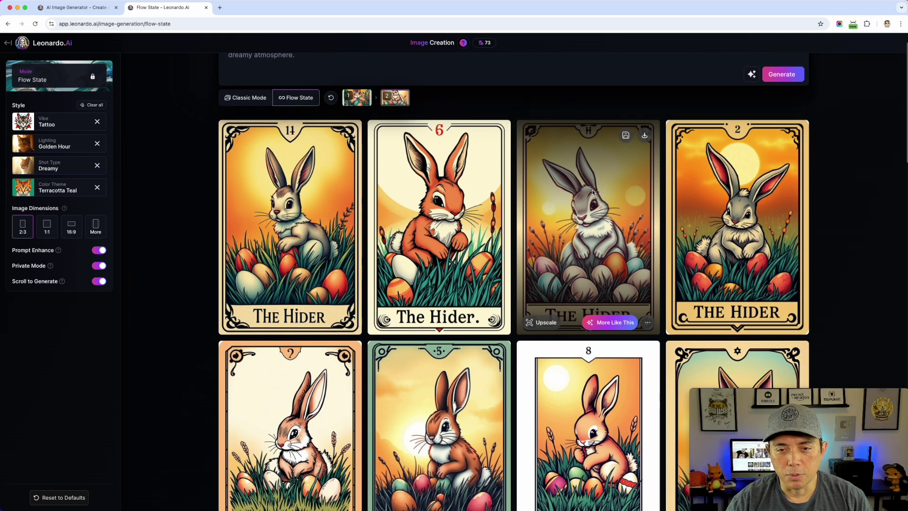
pyautogui.scroll(-3, 593, 191)
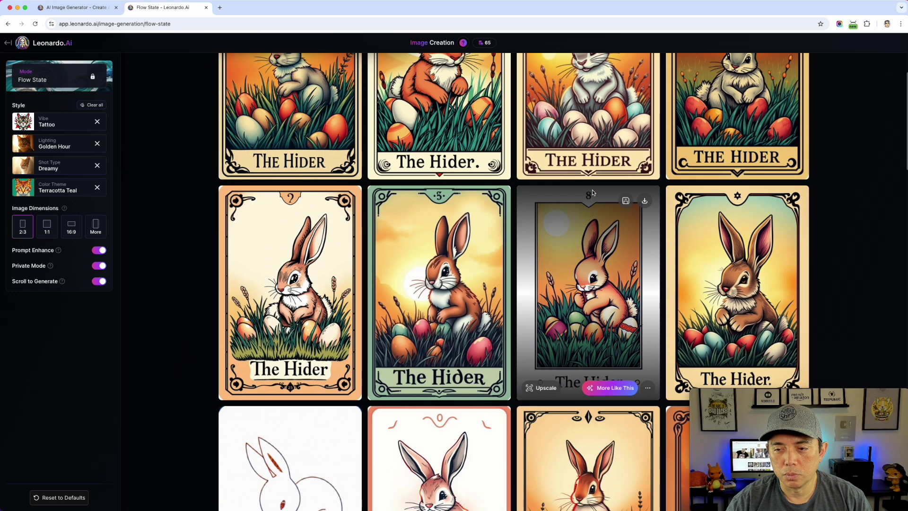
pyautogui.scroll(4, 592, 189)
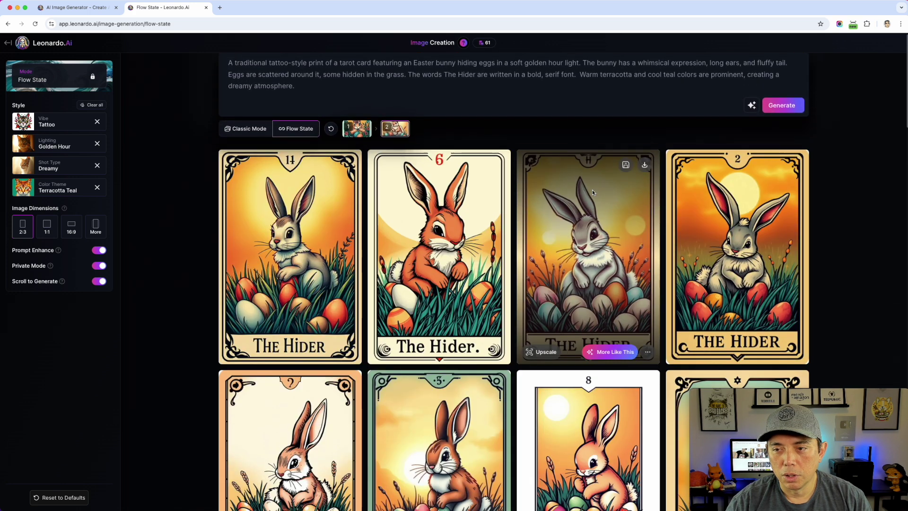
pyautogui.scroll(-1, 593, 190)
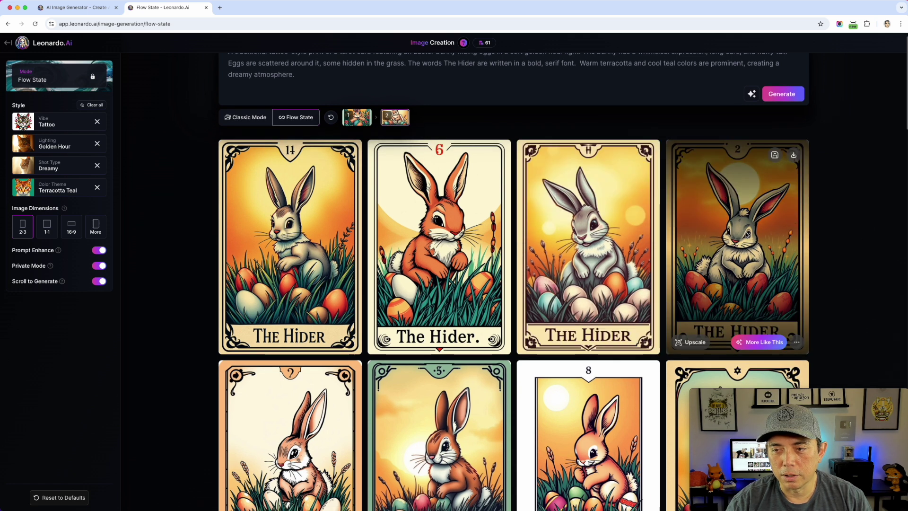
pyautogui.click(742, 340)
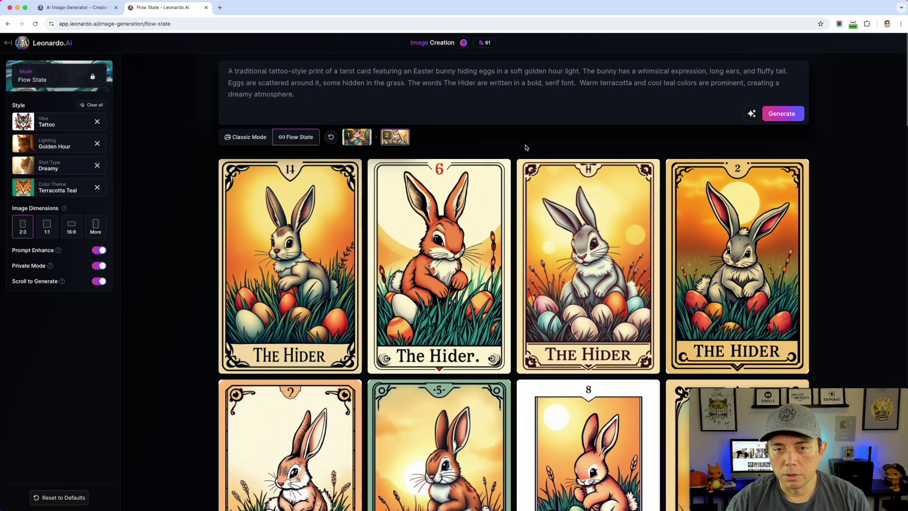
pyautogui.scroll(-1, 564, 168)
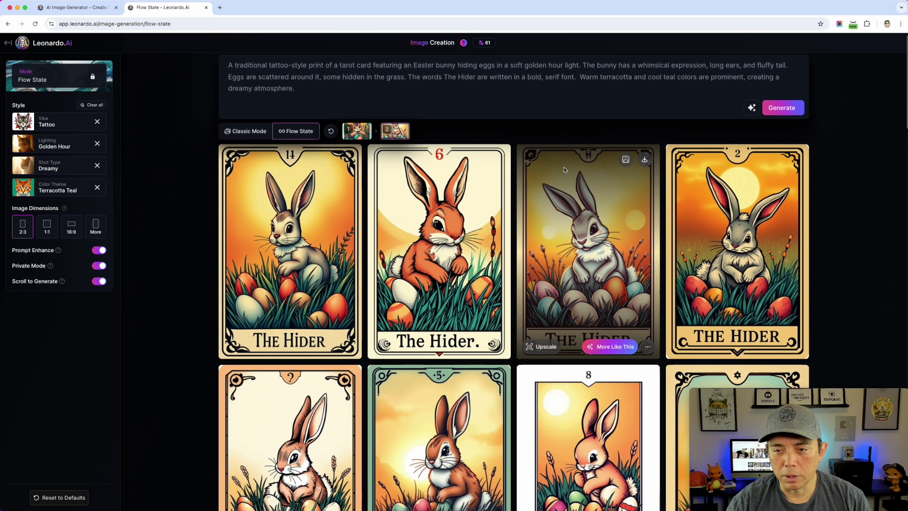
# - Preview the orange-sunset card numbered 2 full size, then generate variations of it
pyautogui.moveTo(771, 348)
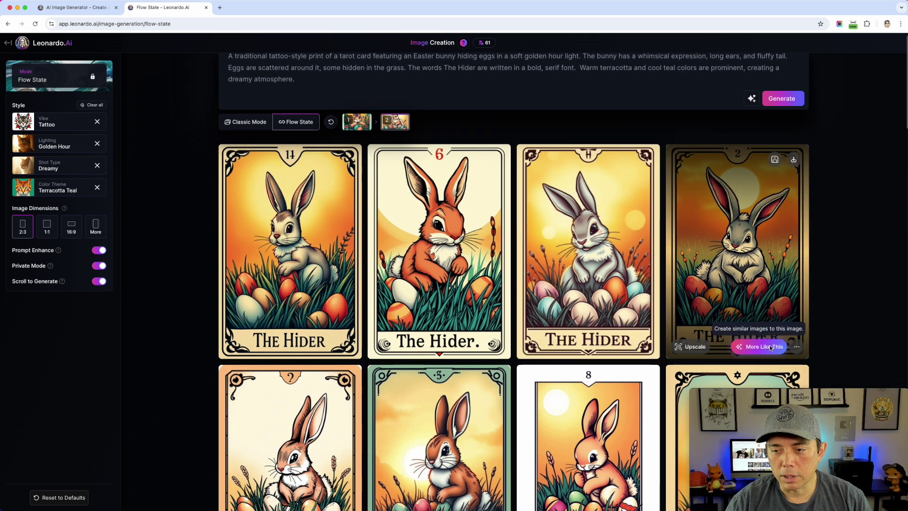
pyautogui.click(726, 258)
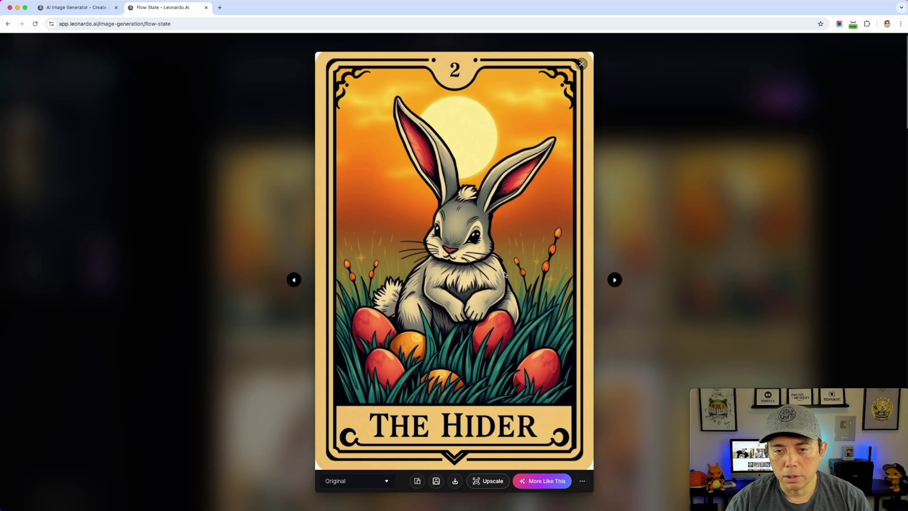
pyautogui.click(579, 62)
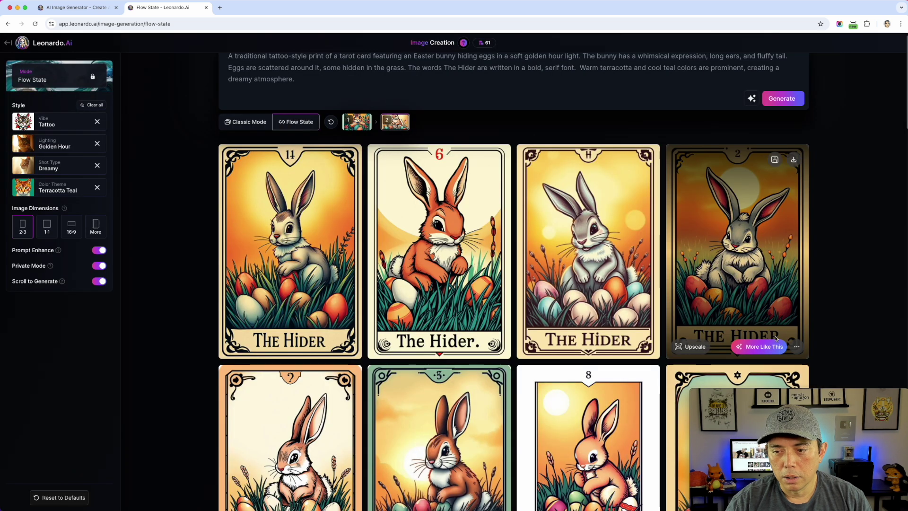
pyautogui.moveTo(487, 47)
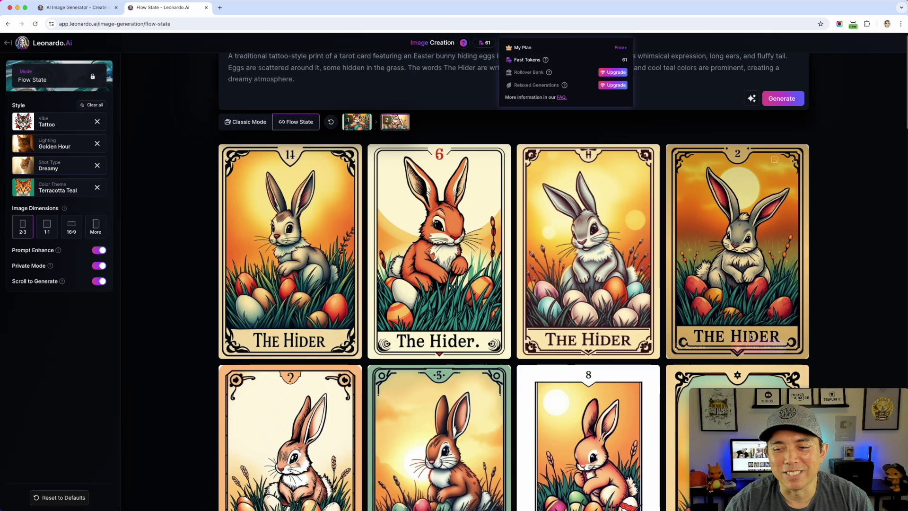
pyautogui.click(759, 348)
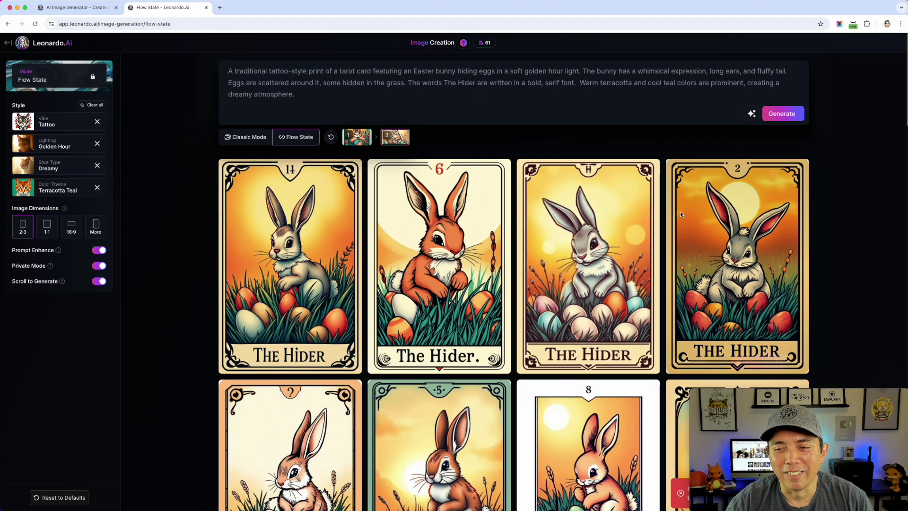
pyautogui.moveTo(707, 260)
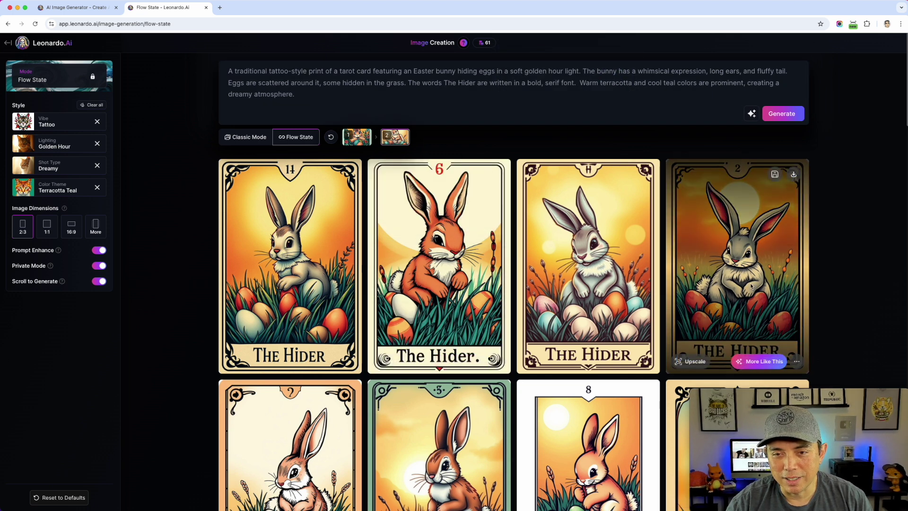
pyautogui.moveTo(588, 287)
pyautogui.moveTo(430, 255)
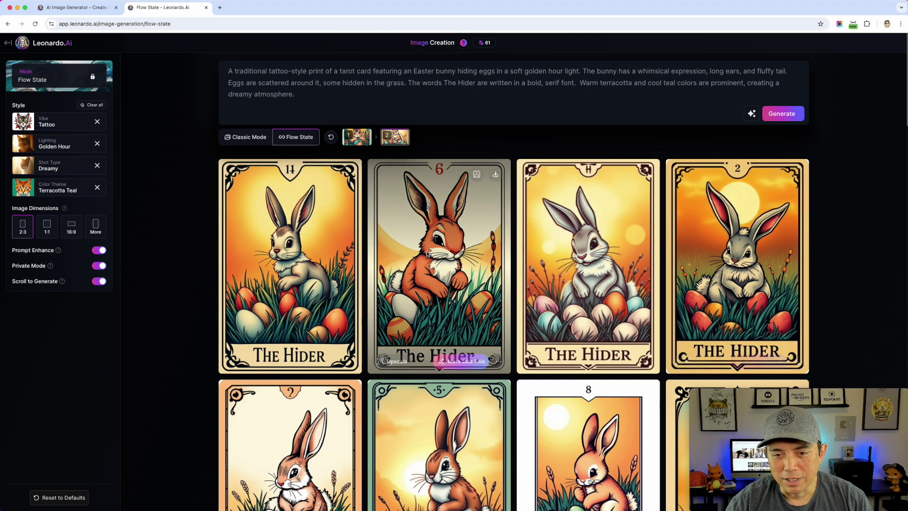
# - Download the 'The Hider.' card numbered 6 from its full-size view
pyautogui.click(431, 310)
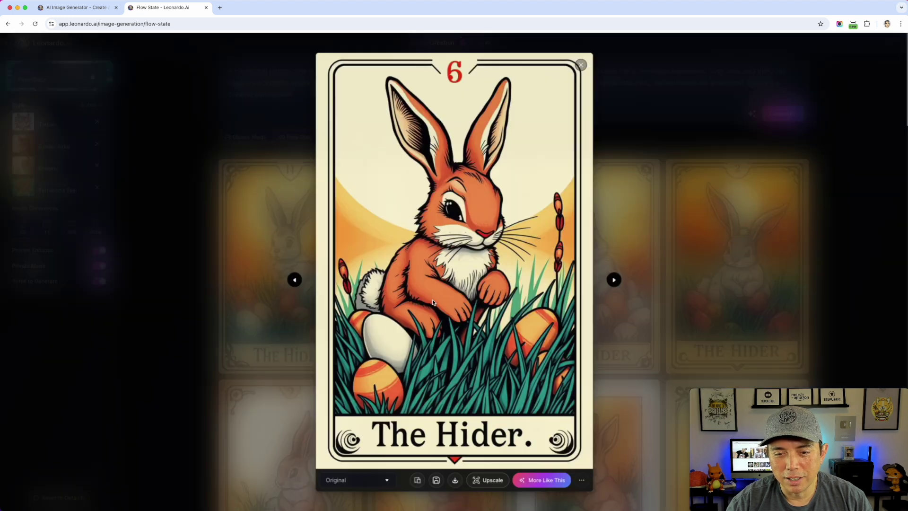
pyautogui.click(455, 480)
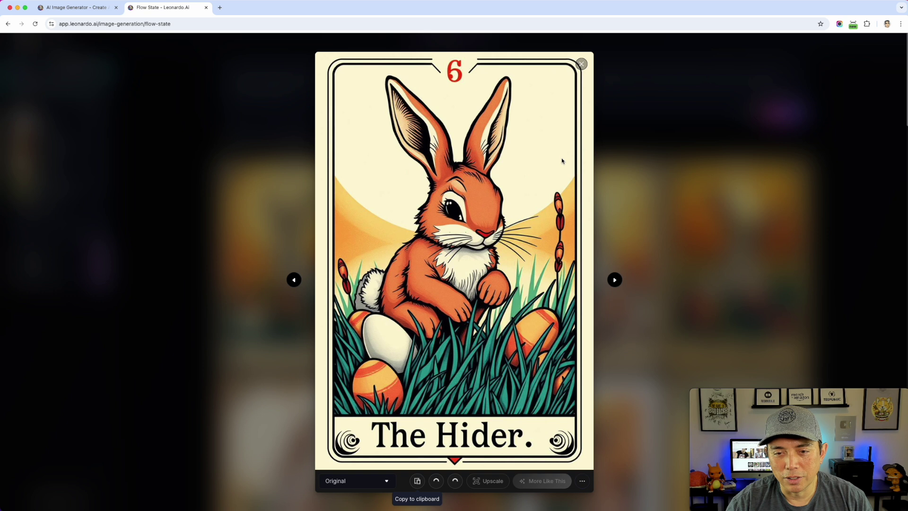
pyautogui.click(666, 174)
# - Download the card numbered 2 from its full-size view and return to the grid
pyautogui.click(743, 274)
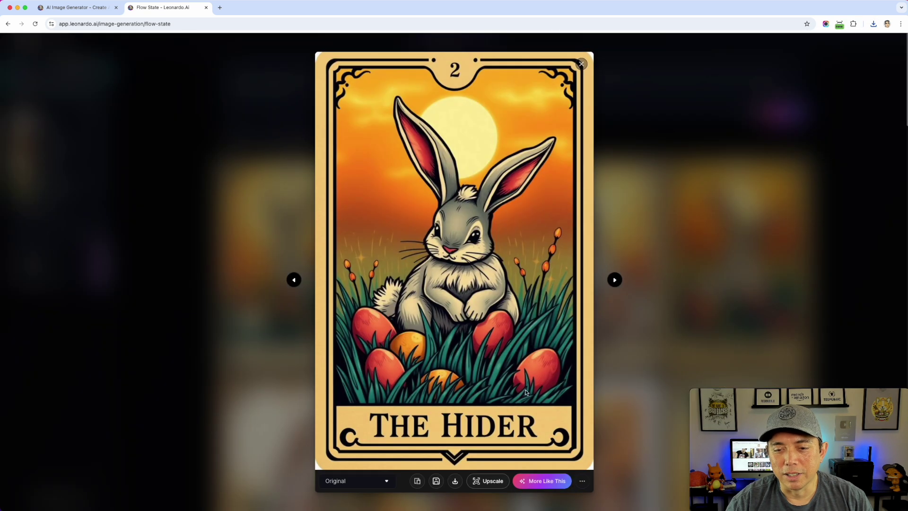
pyautogui.click(455, 480)
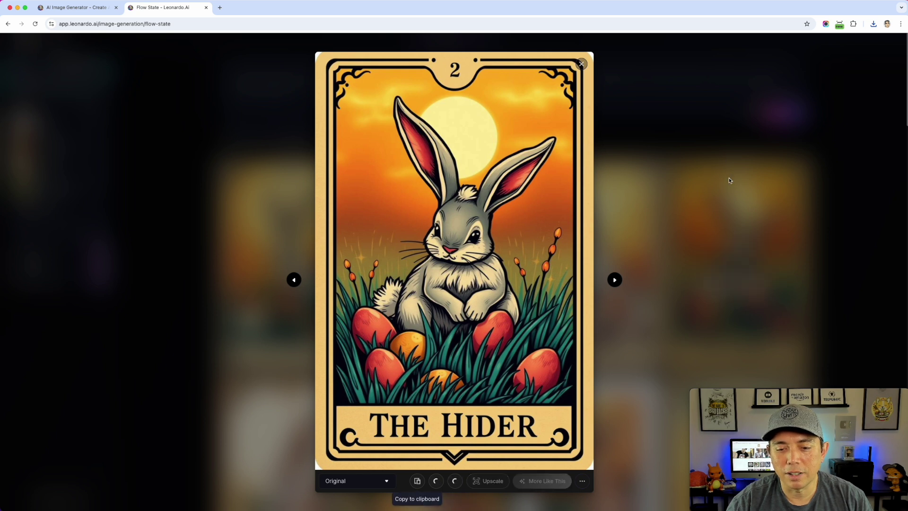
pyautogui.click(709, 201)
# - Scroll down the tarot card grid so Scroll to Generate adds more bunny cards, then return up
pyautogui.scroll(-1, 405, 312)
pyautogui.scroll(-3, 406, 311)
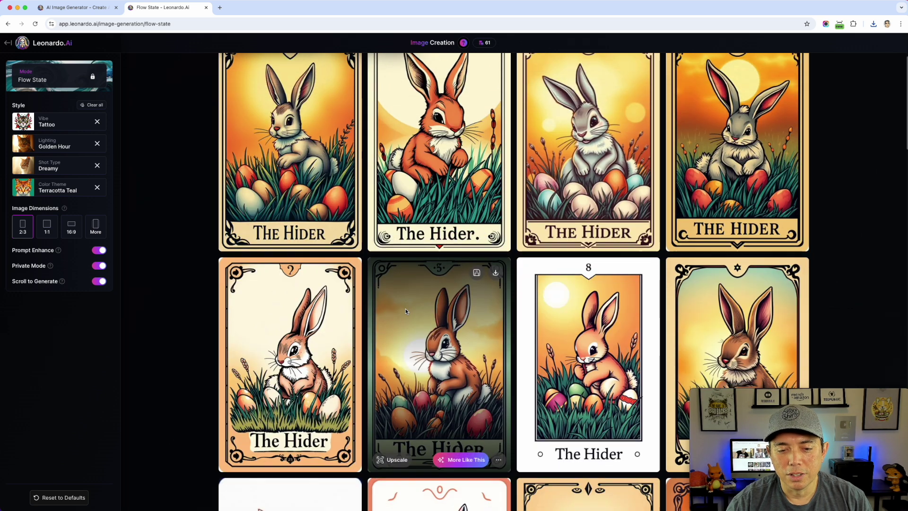
pyautogui.scroll(-6, 456, 233)
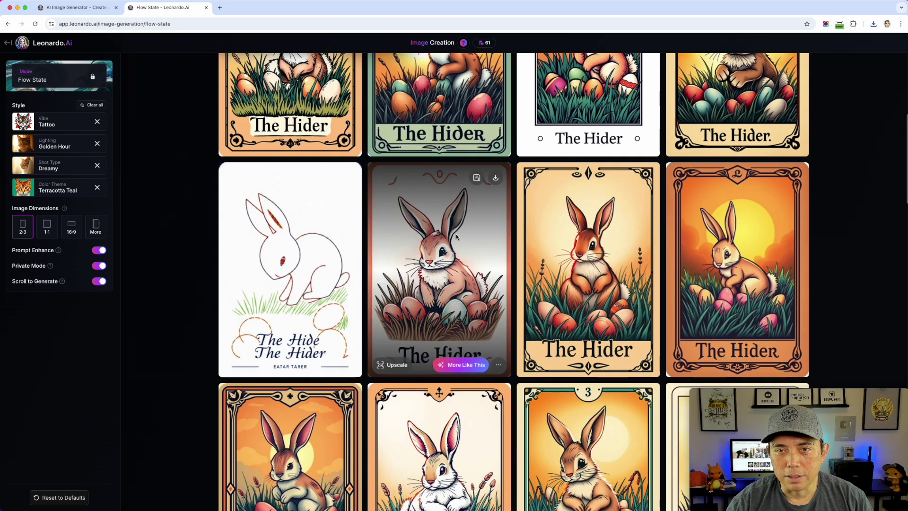
pyautogui.scroll(-3, 456, 234)
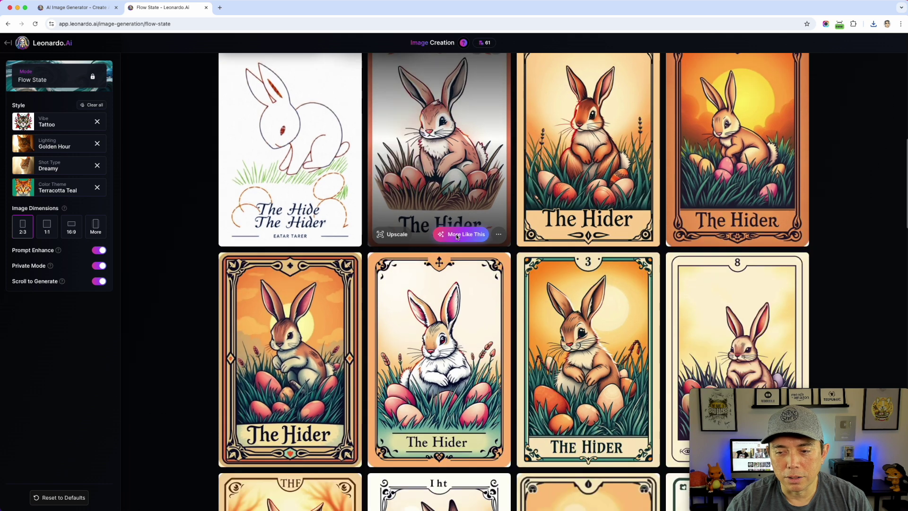
pyautogui.scroll(-1, 456, 233)
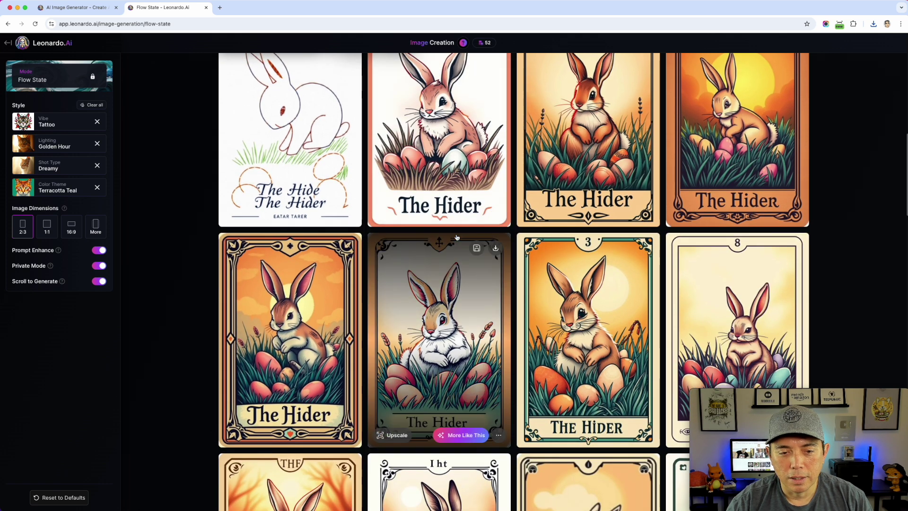
pyautogui.scroll(12, 456, 236)
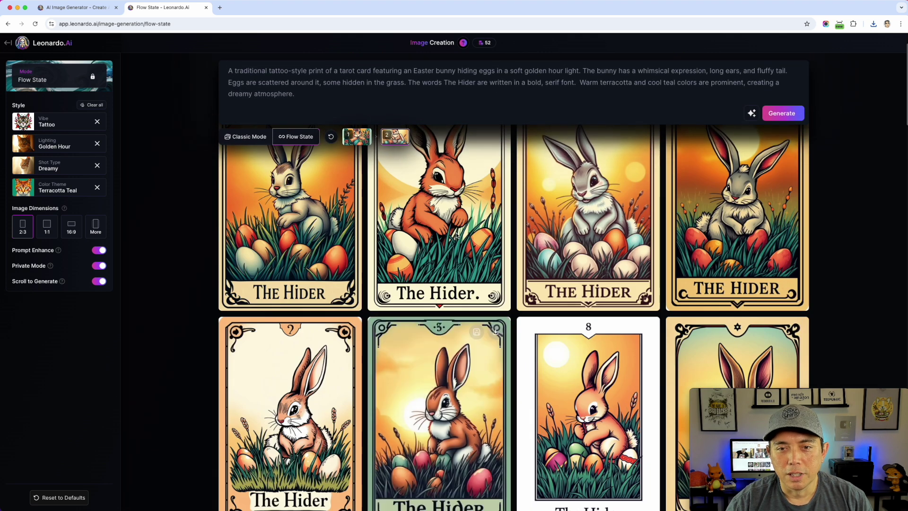
pyautogui.scroll(2, 456, 234)
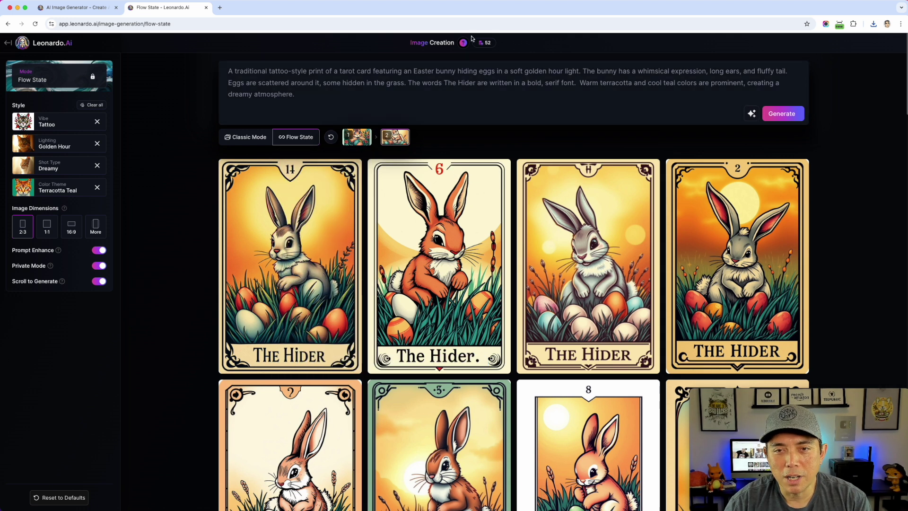
pyautogui.moveTo(436, 166)
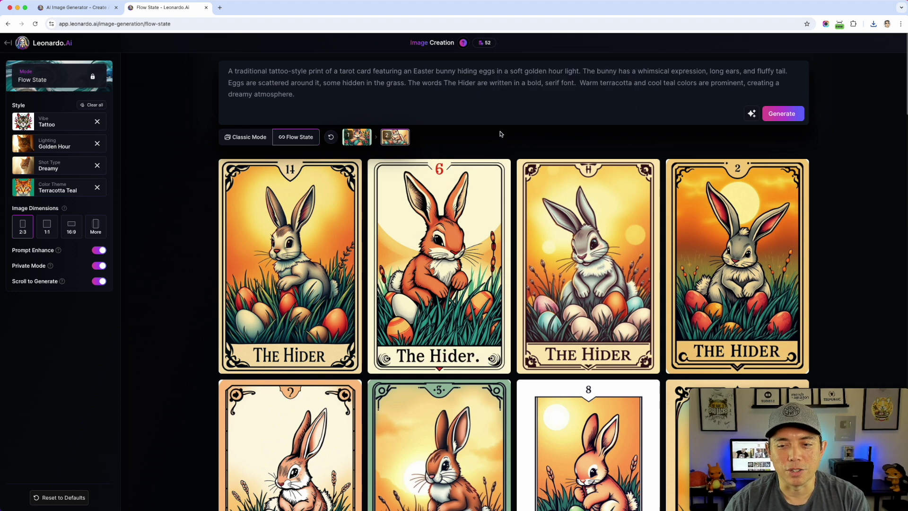
pyautogui.moveTo(609, 233)
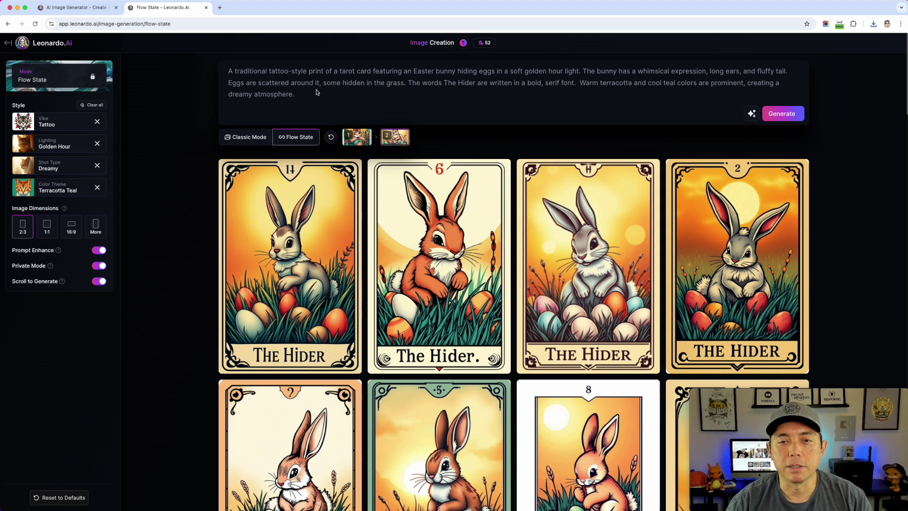
pyautogui.moveTo(712, 299)
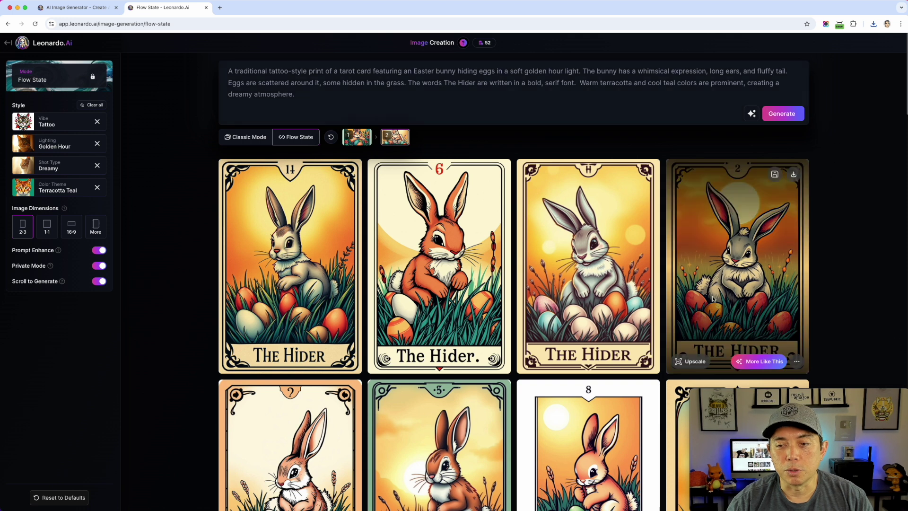